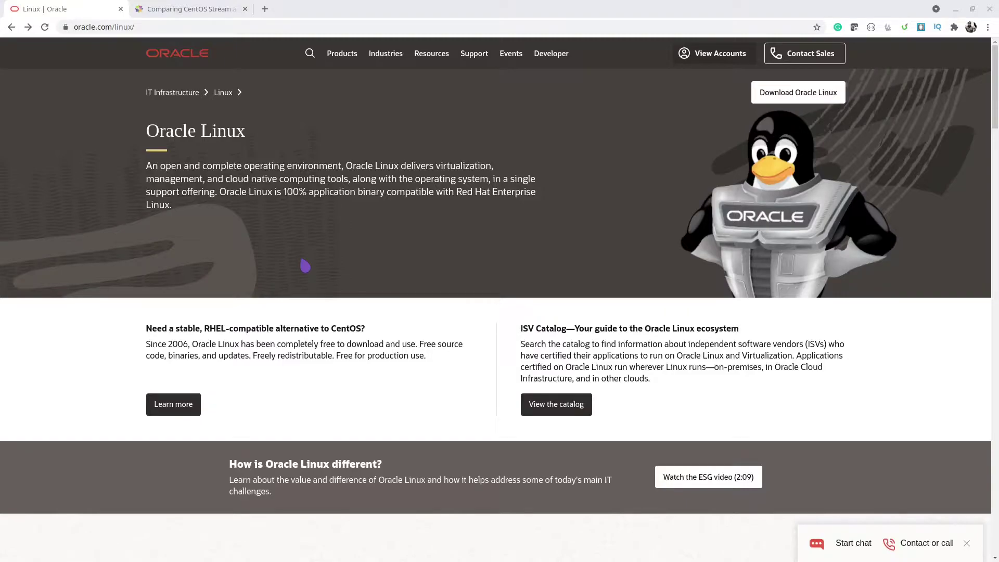
# Switch to the Chrome tab comparing CentOS Linux and CentOS Stream
pyautogui.click(218, 9)
pyautogui.scroll(2, 273, 354)
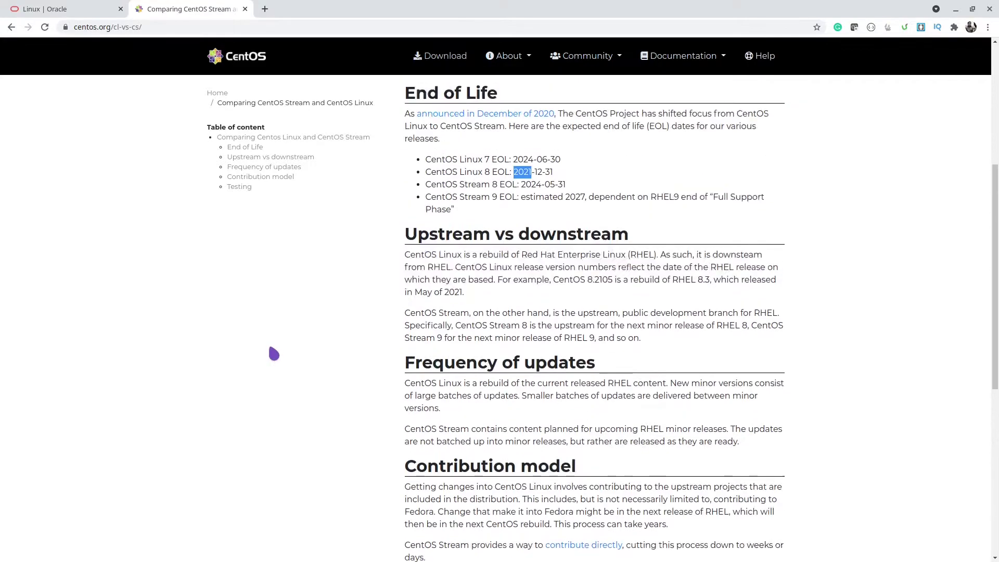
pyautogui.scroll(1, 342, 386)
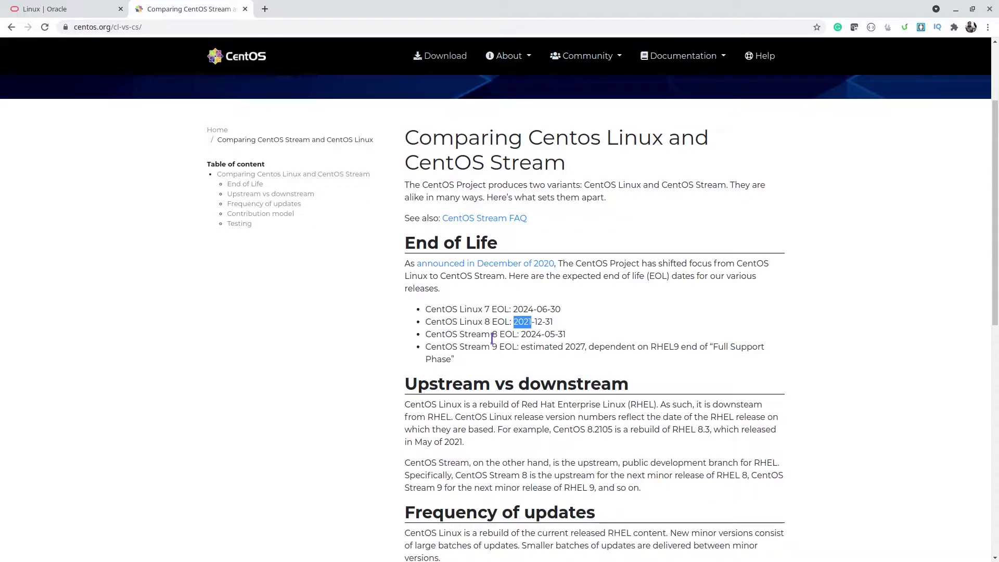
pyautogui.moveTo(492, 338); pyautogui.dragTo(460, 336)
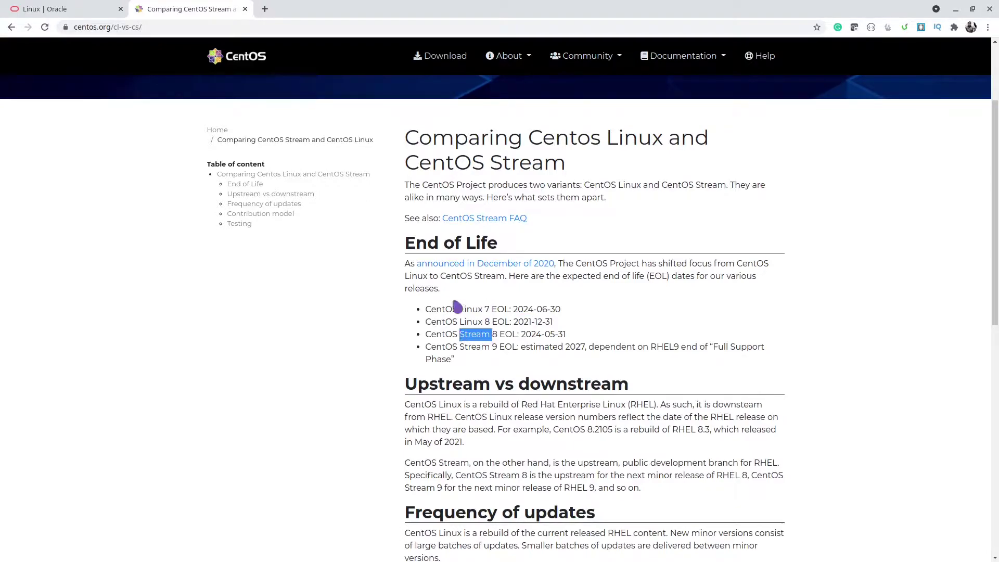
pyautogui.moveTo(426, 308); pyautogui.dragTo(492, 322)
pyautogui.moveTo(431, 334); pyautogui.dragTo(462, 365)
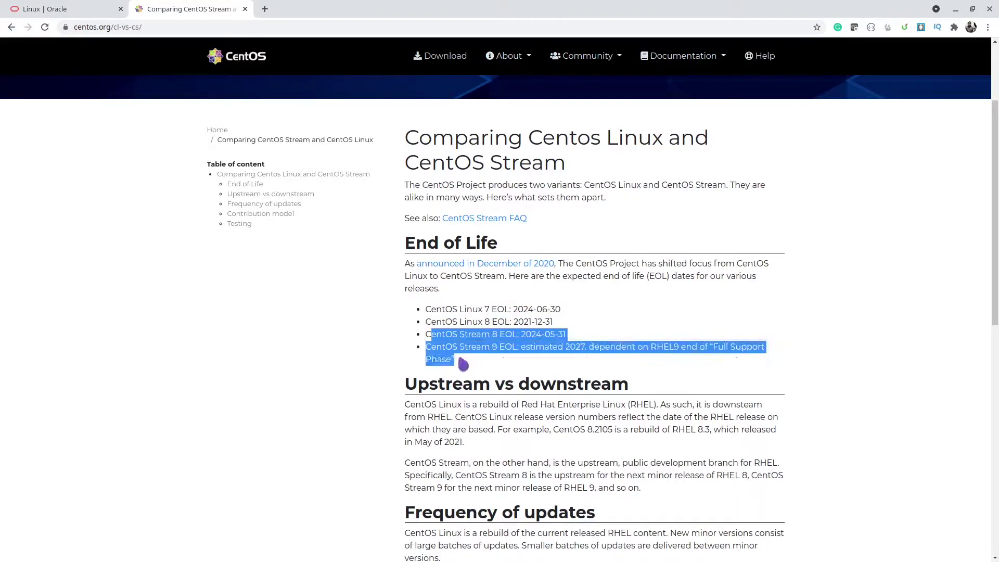
pyautogui.click(519, 349)
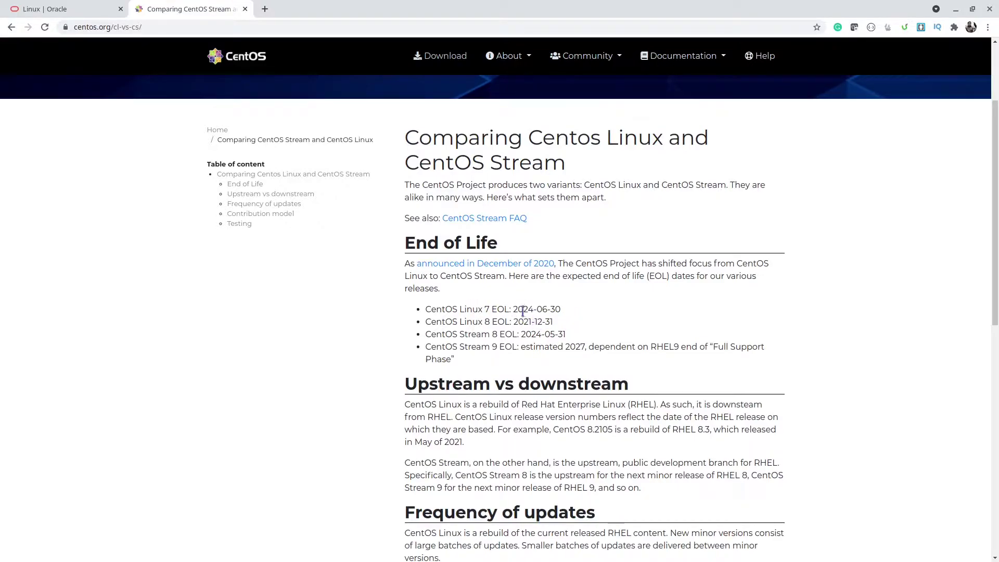
pyautogui.doubleClick(522, 310)
pyautogui.doubleClick(518, 322)
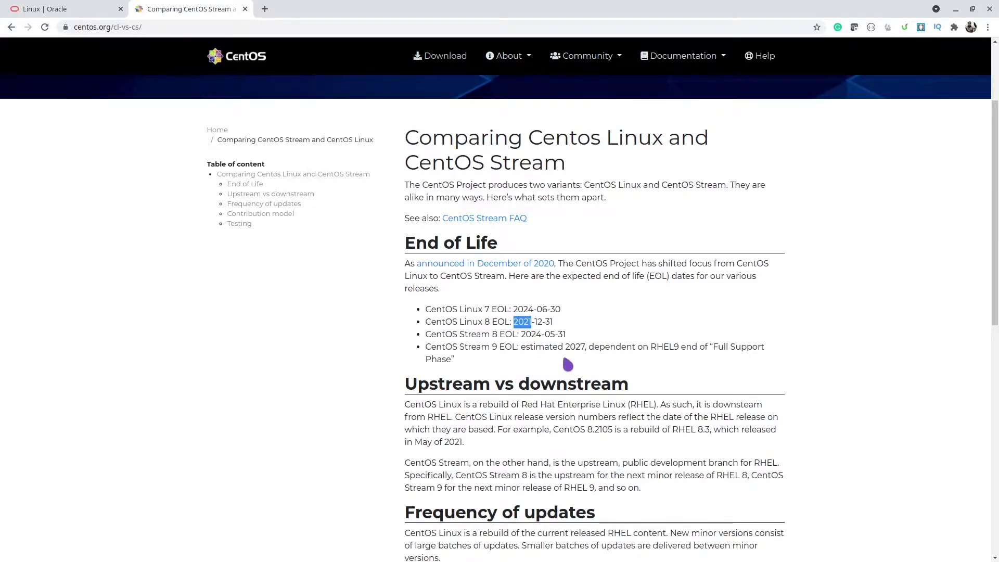
pyautogui.scroll(2, 567, 364)
pyautogui.scroll(-2, 566, 364)
pyautogui.click(521, 326)
pyautogui.moveTo(518, 327); pyautogui.dragTo(566, 342)
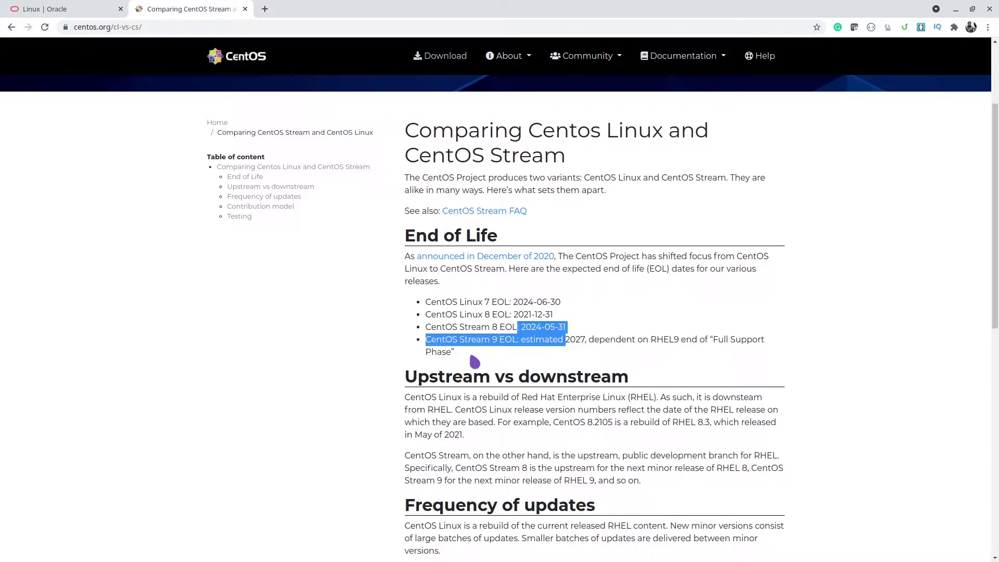
pyautogui.scroll(-1, 475, 361)
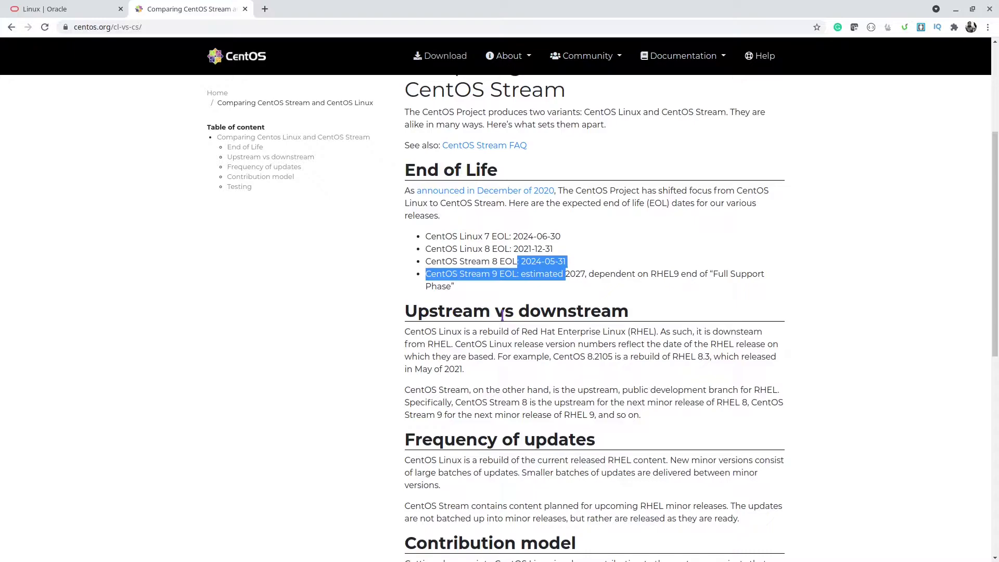
pyautogui.scroll(-1, 638, 439)
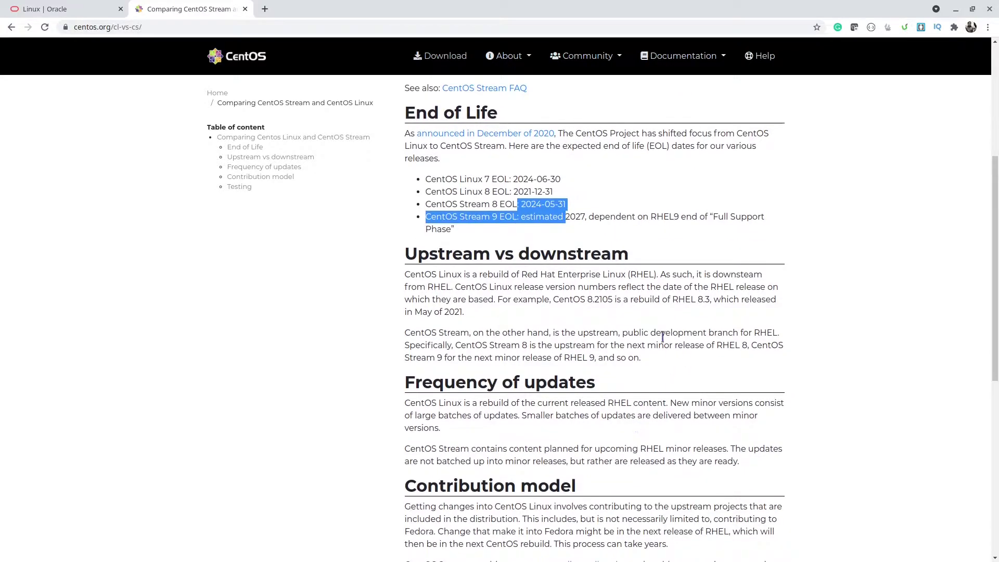
# Highlight 'public development branch' in the Stream paragraph, then return to the 'Linux | Oracle' tab
pyautogui.moveTo(619, 333); pyautogui.dragTo(739, 330)
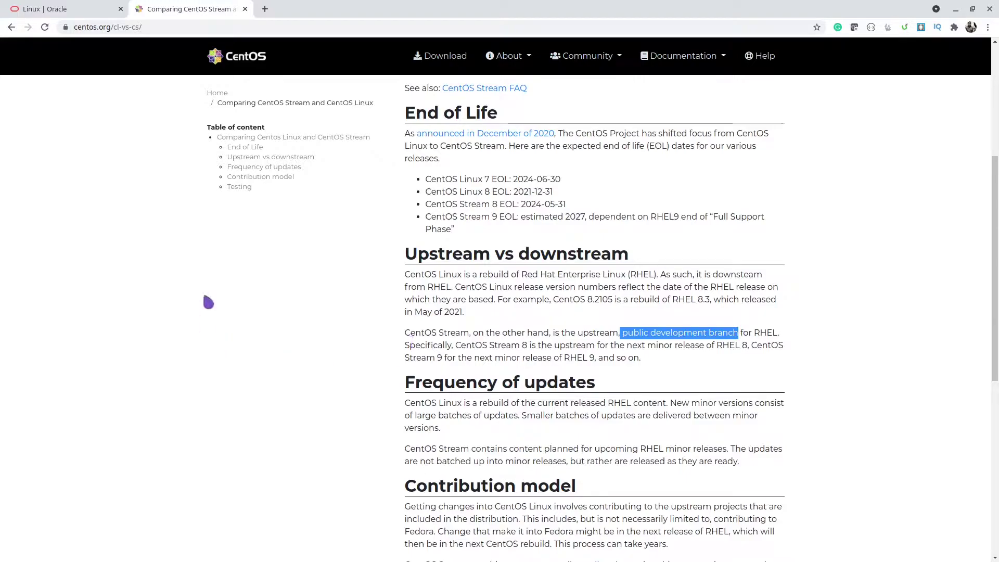
pyautogui.click(67, 9)
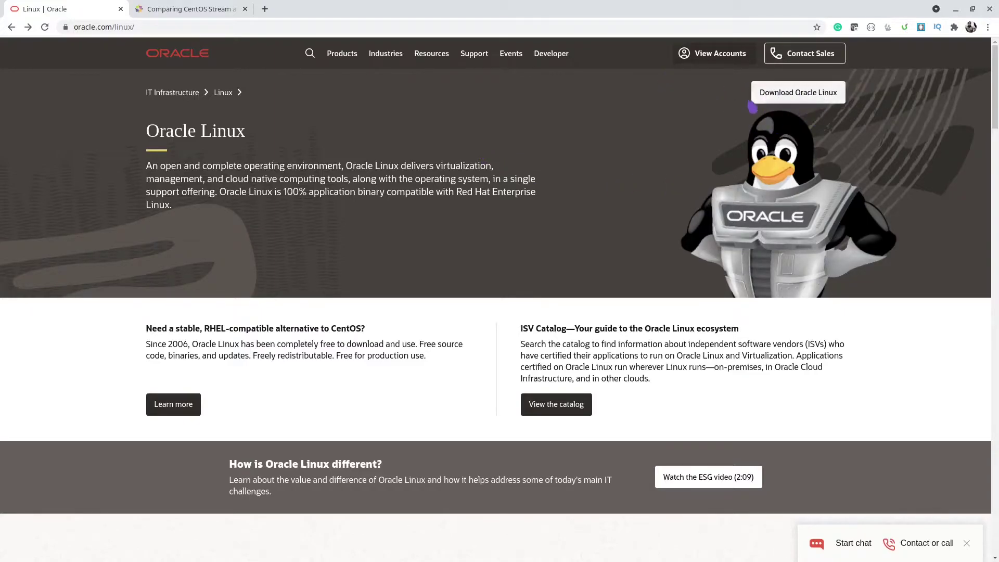
# Open the Oracle Linux Installation Media page for x86_64 and Arm, then bring the OS Images folder forward
pyautogui.click(796, 104)
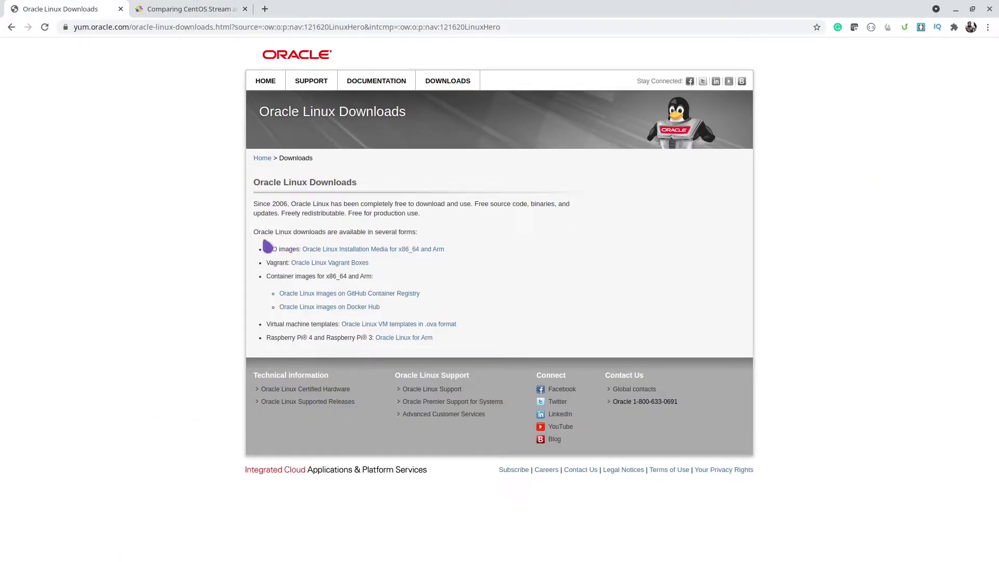
pyautogui.click(363, 250)
pyautogui.scroll(-1, 362, 319)
pyautogui.scroll(1, 363, 319)
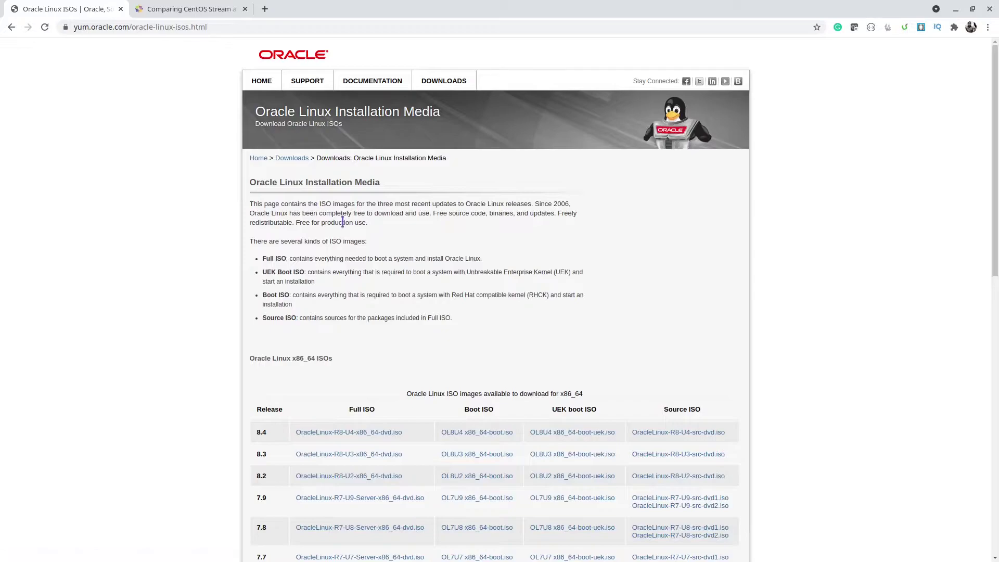
pyautogui.moveTo(0, 49); pyautogui.dragTo(467, 99)
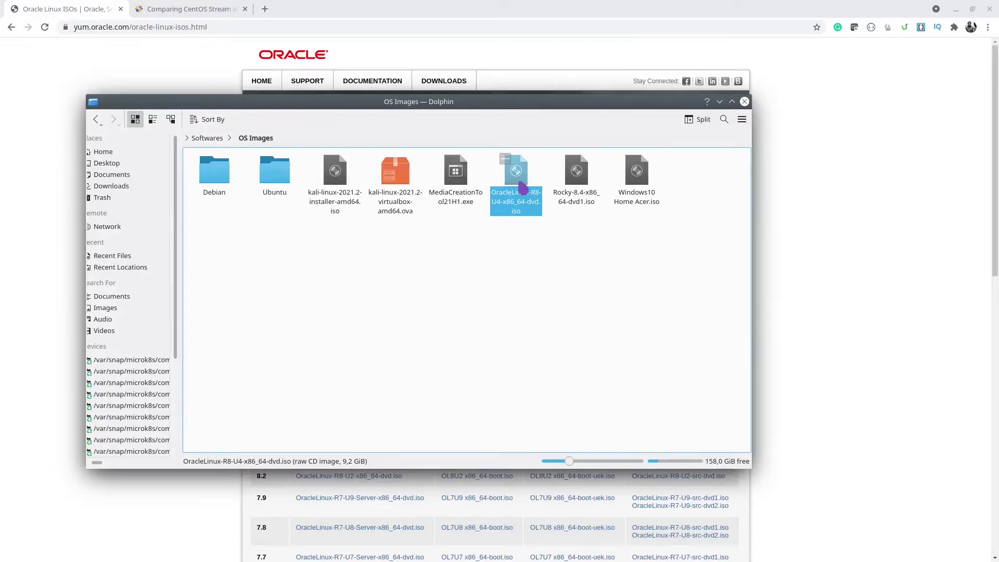
# Minimize the Dolphin OS Images window to reveal VirtualBox Manager
pyautogui.click(719, 102)
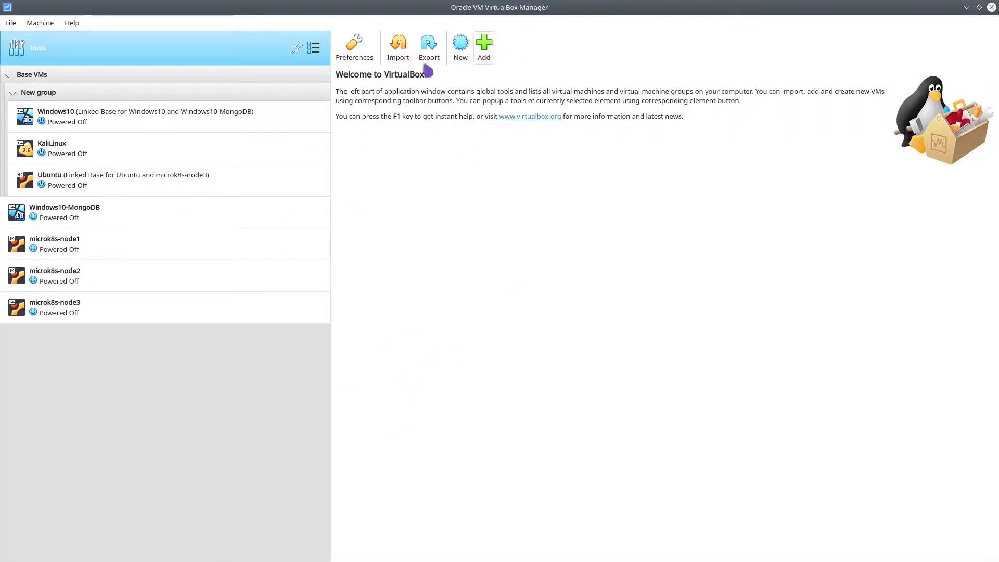
# Create a new VM named OracleLinux with 4096 MB memory and a new virtual hard disk
pyautogui.click(461, 47)
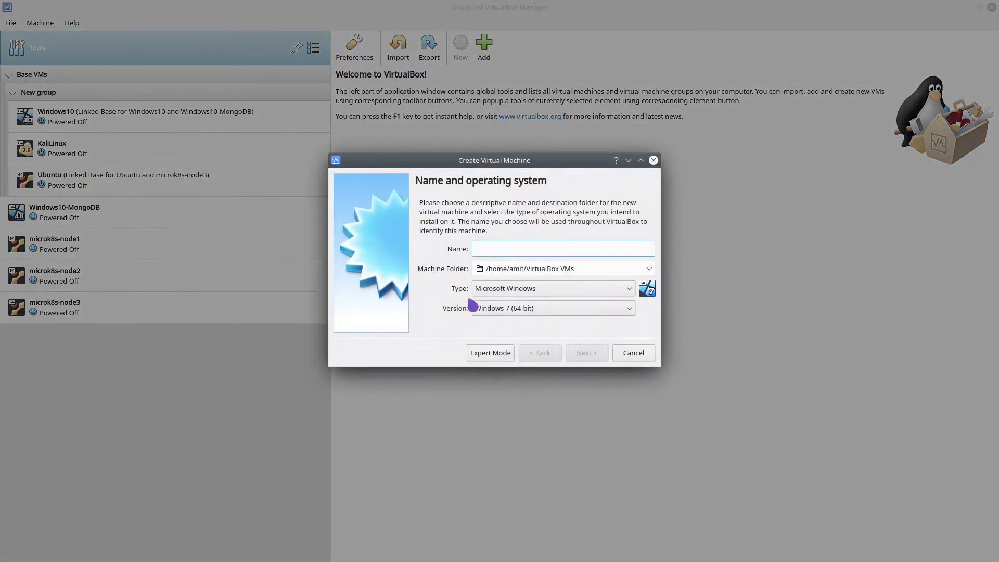
pyautogui.write('OracleLinux')
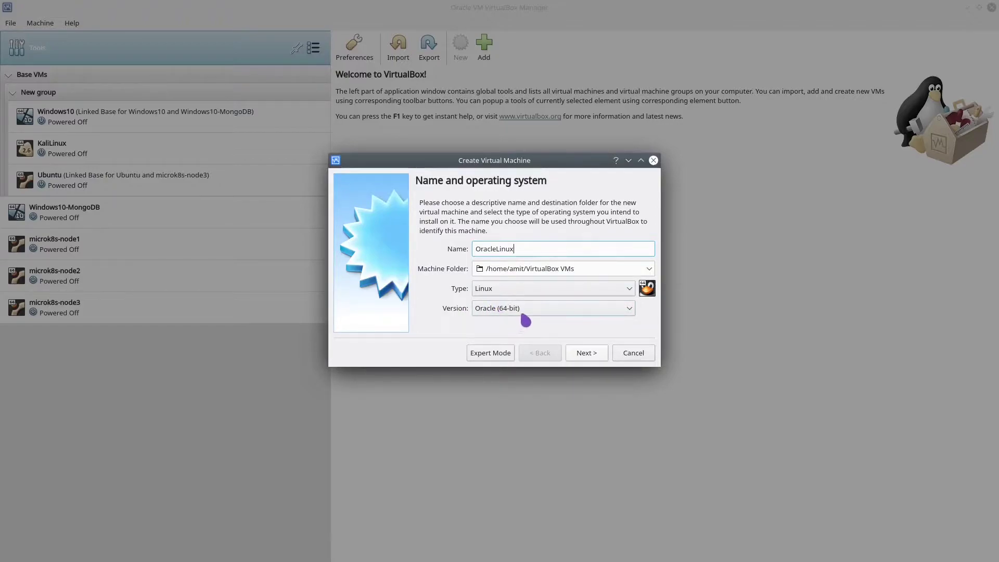
pyautogui.click(594, 359)
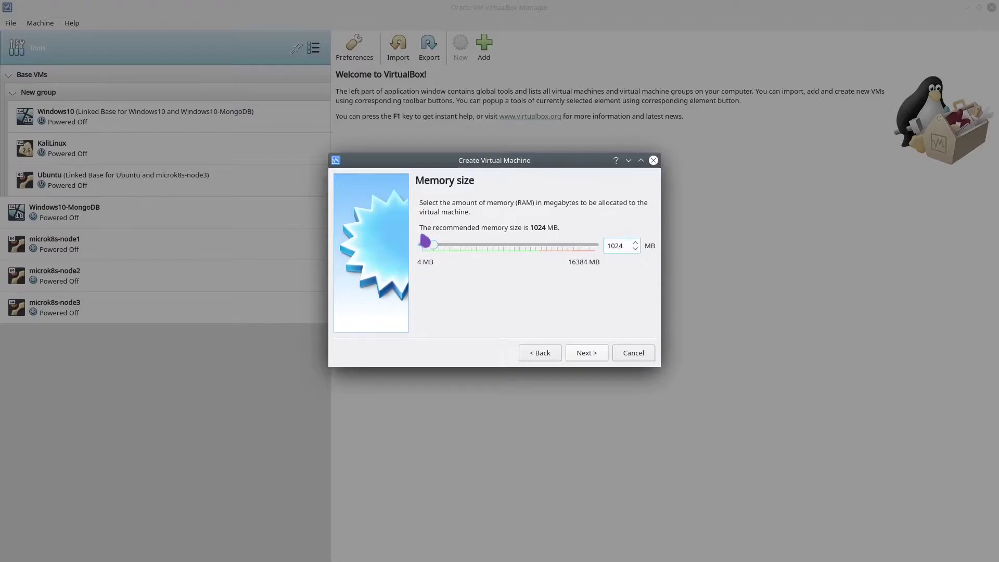
pyautogui.moveTo(434, 246); pyautogui.dragTo(466, 249)
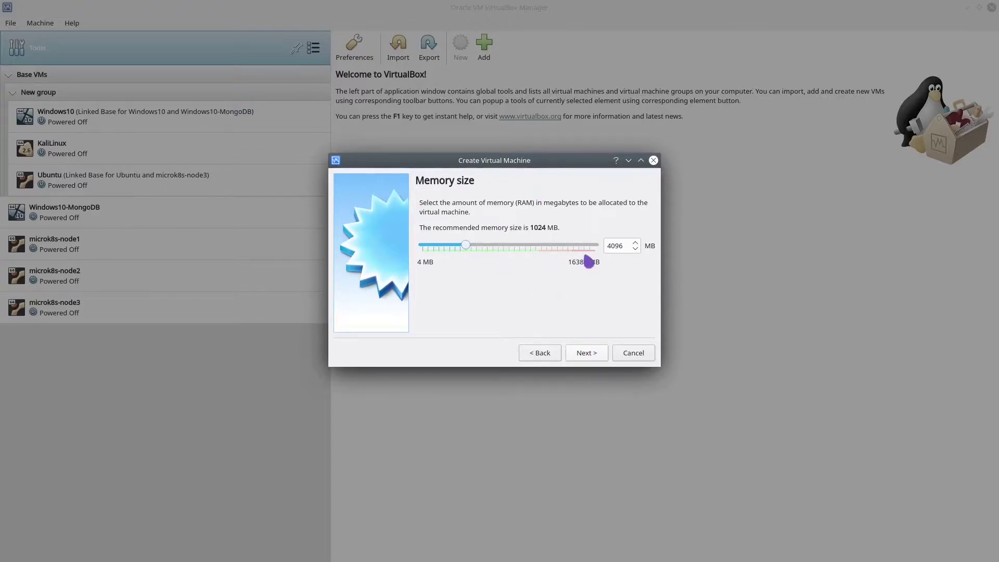
pyautogui.click(598, 357)
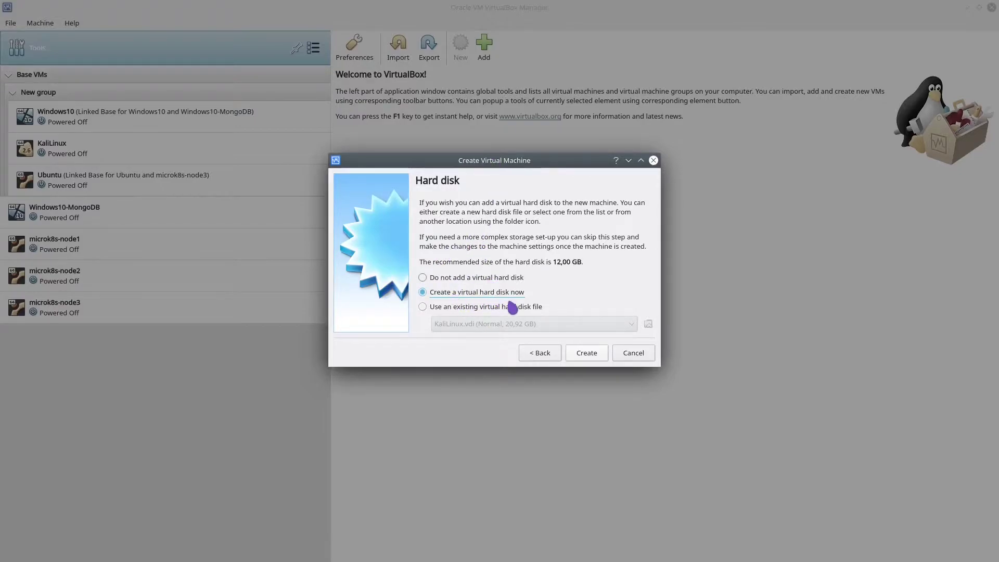
pyautogui.click(586, 354)
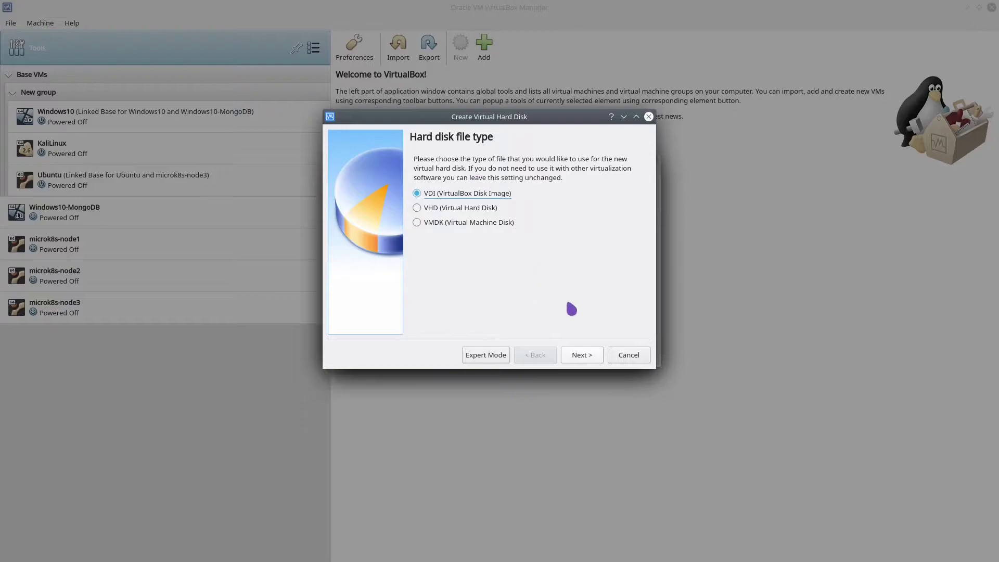
# Accept VDI format, dynamic allocation and the 12 GB size to create the disk
pyautogui.click(587, 357)
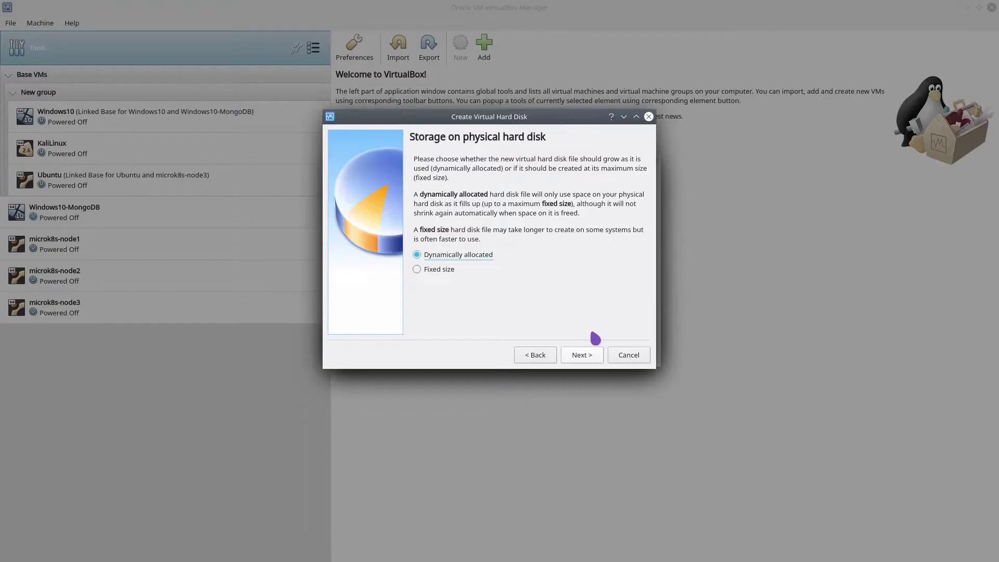
pyautogui.click(577, 356)
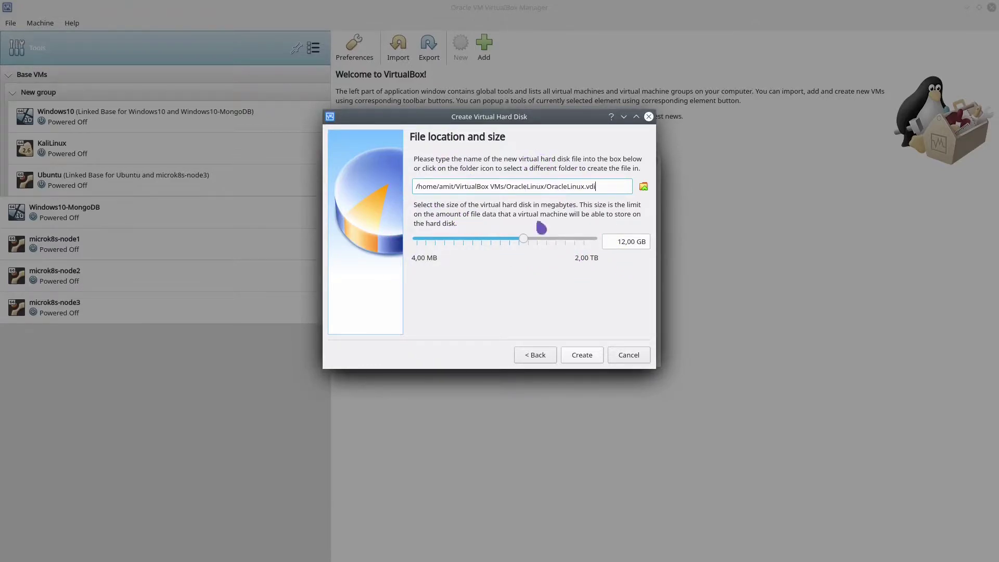
pyautogui.click(587, 357)
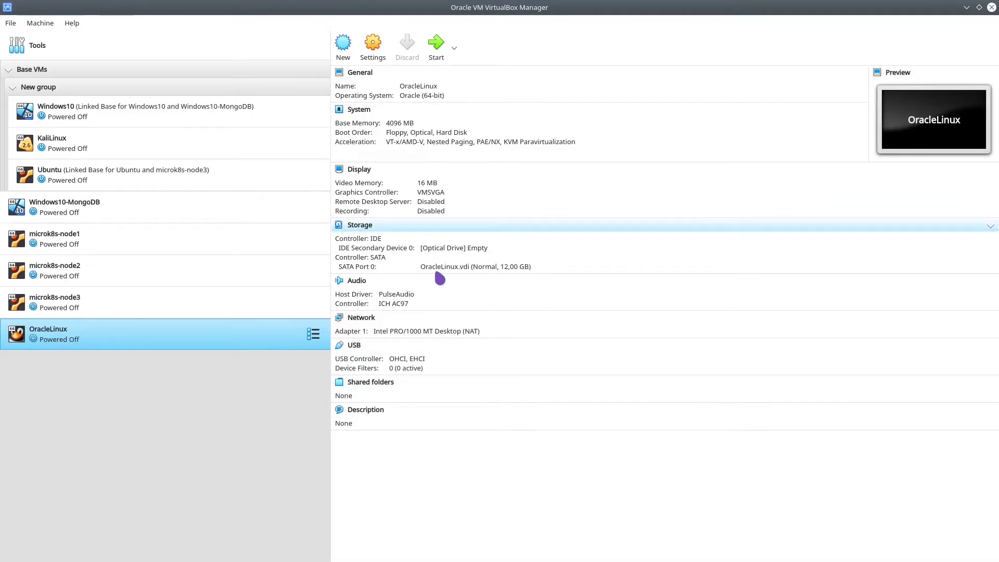
# Insert OracleLinux-R8-U4-x86_64-dvd.iso into the machine's empty optical drive and save the storage settings
pyautogui.click(373, 44)
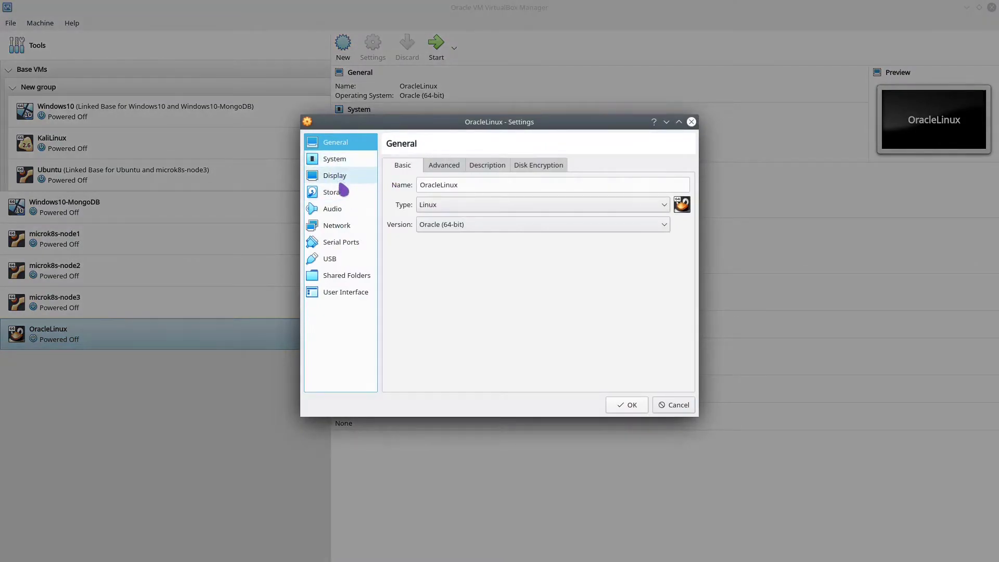
pyautogui.click(342, 196)
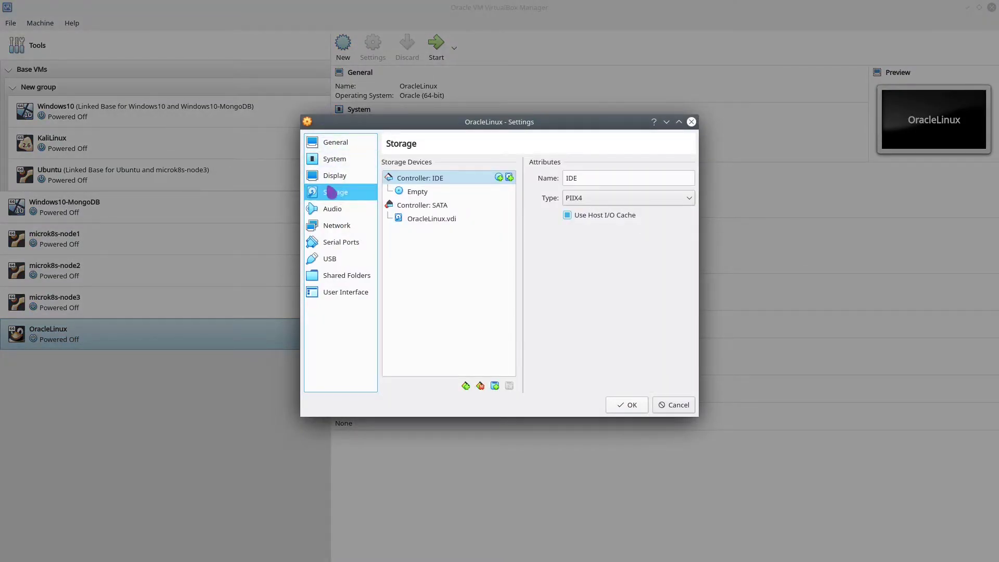
pyautogui.click(446, 194)
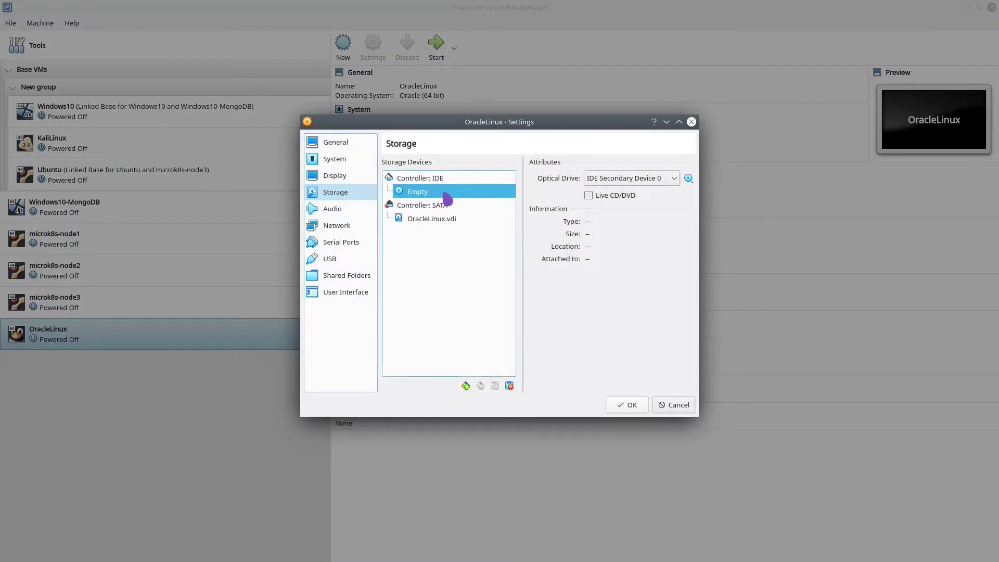
pyautogui.moveTo(431, 195); pyautogui.dragTo(689, 182)
pyautogui.click(688, 178)
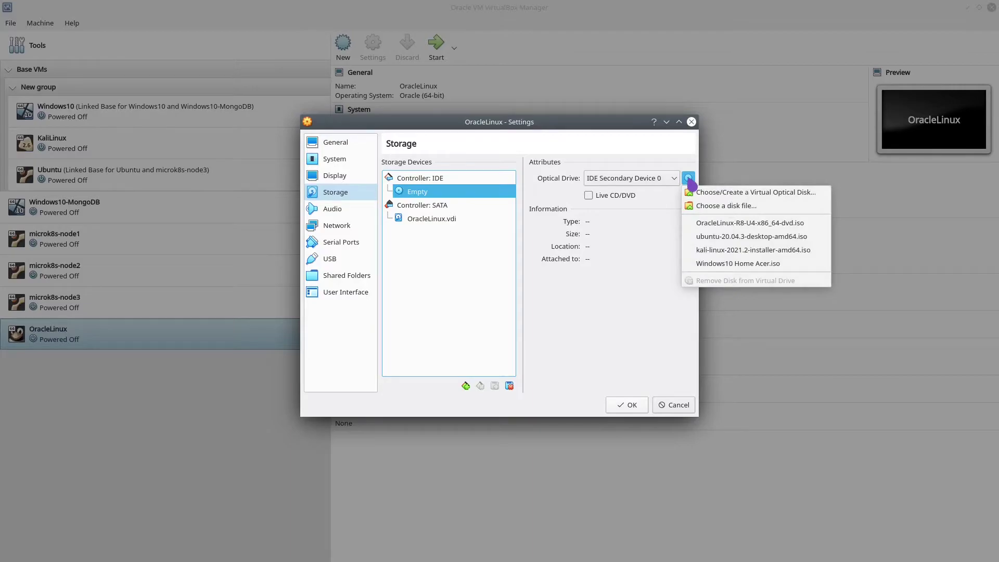
pyautogui.click(731, 211)
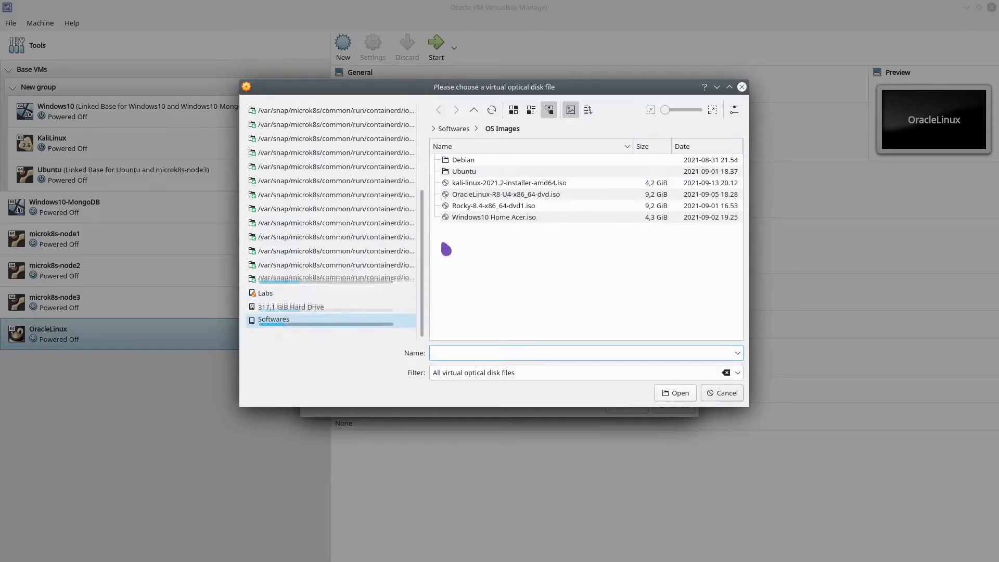
pyautogui.doubleClick(492, 197)
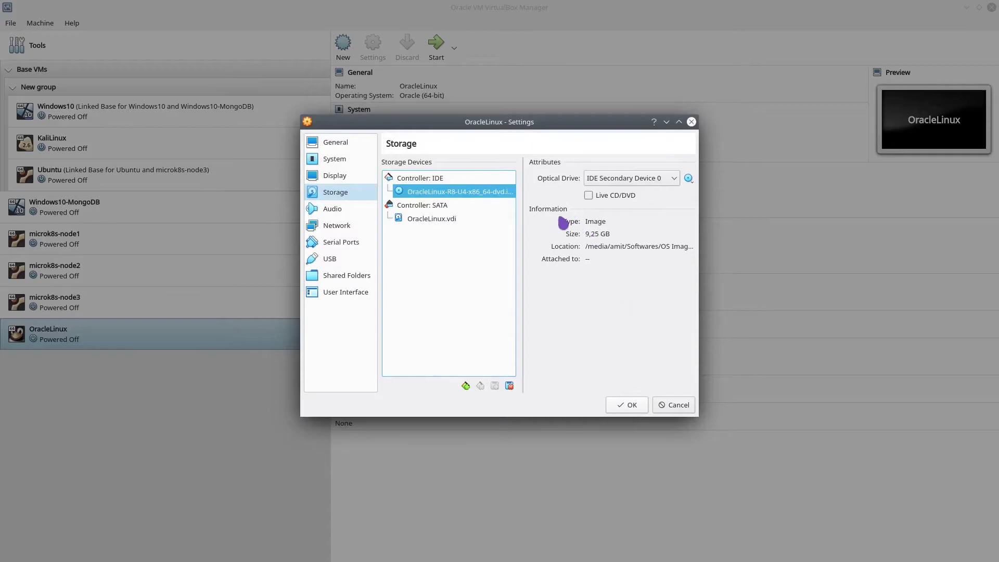
pyautogui.click(631, 406)
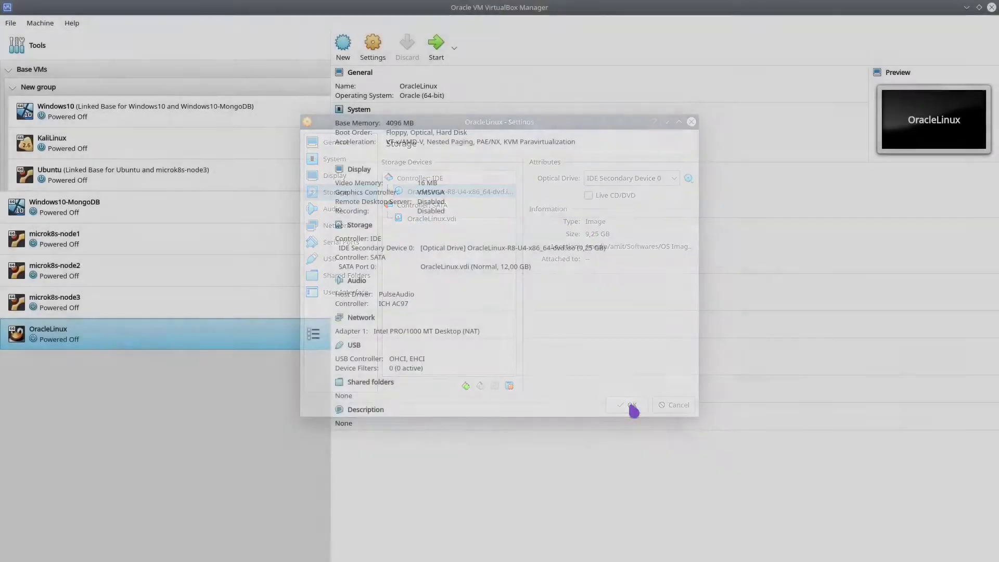
pyautogui.click(373, 47)
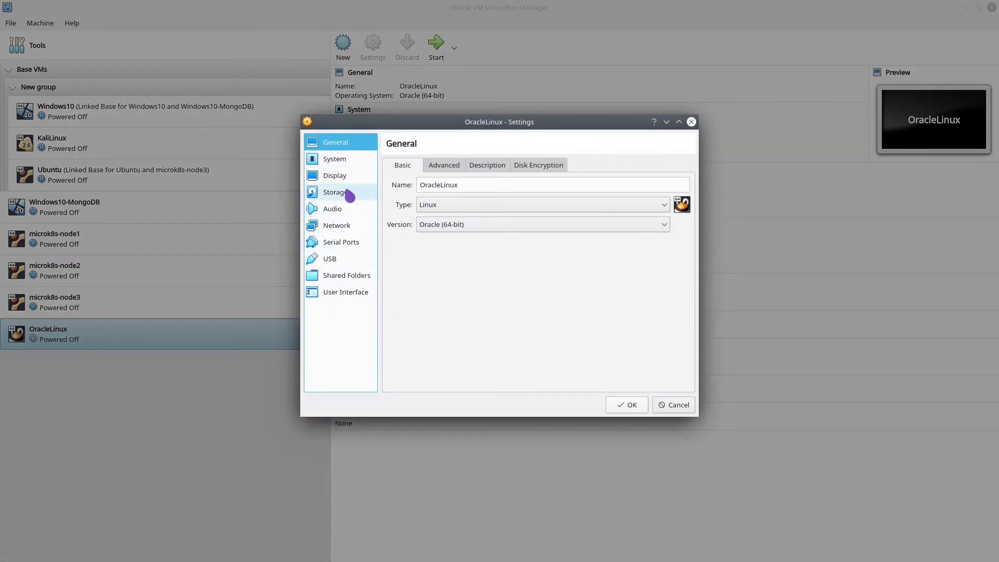
# Set Processor(s) to 2 under System > Processor and save the settings
pyautogui.click(343, 178)
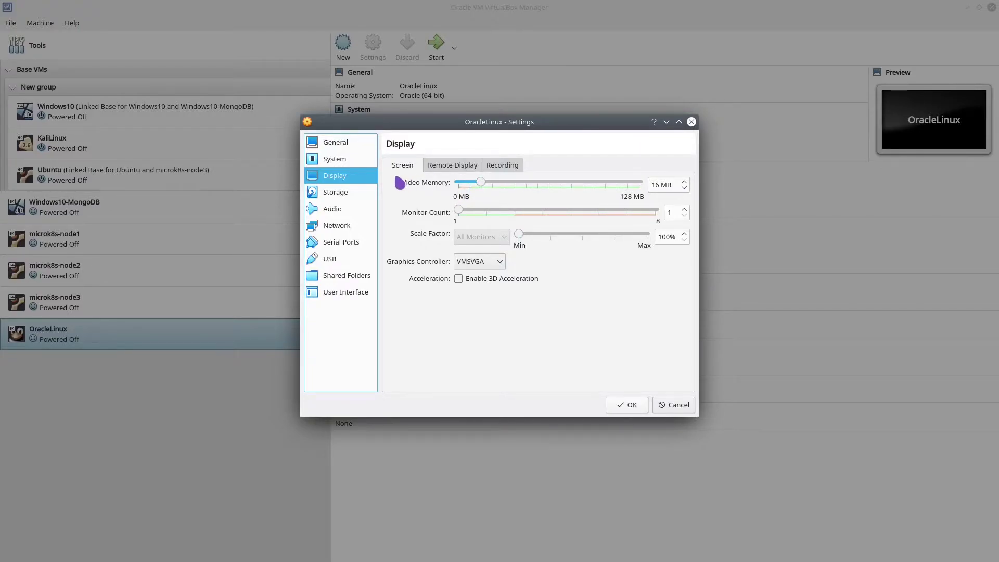
pyautogui.click(345, 145)
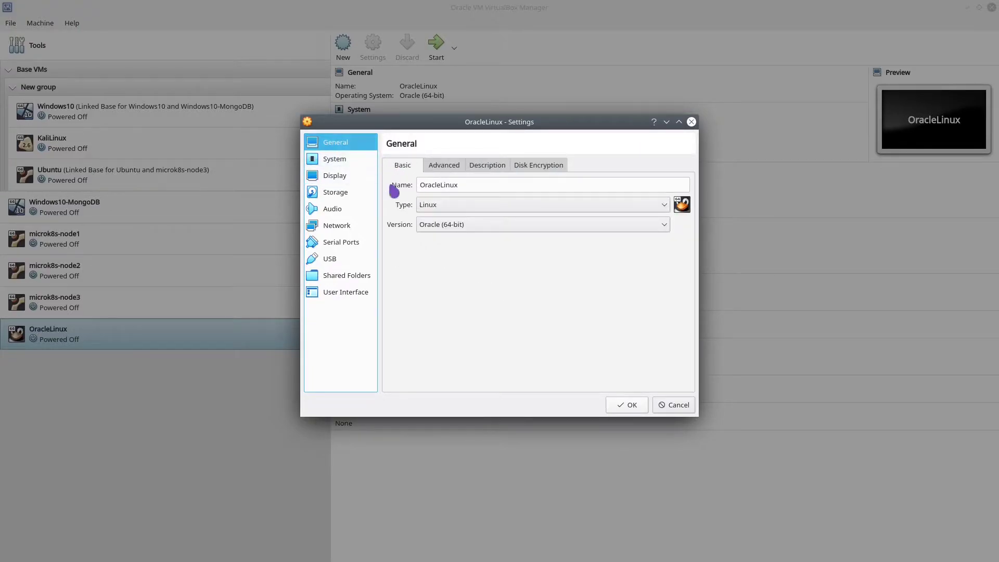
pyautogui.click(343, 162)
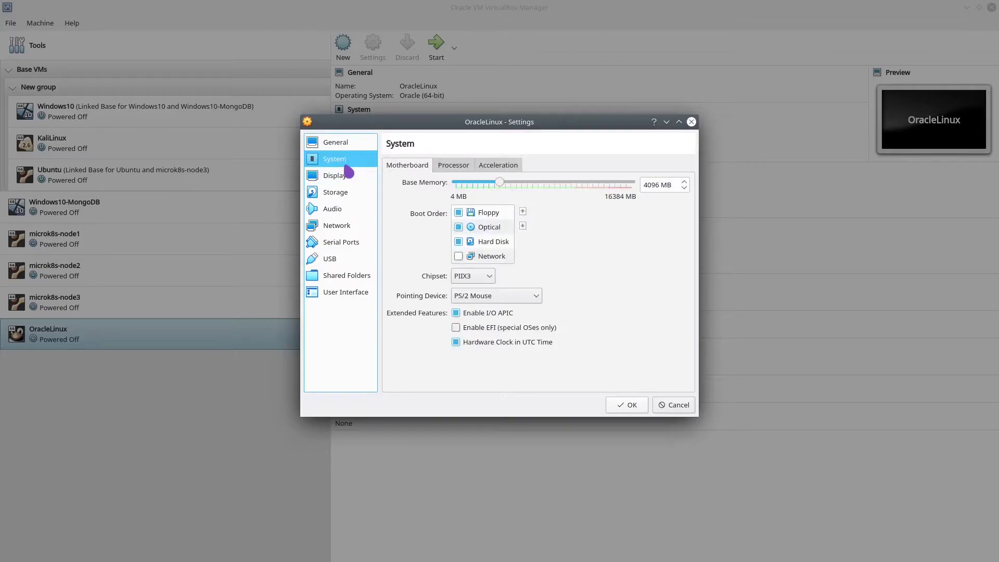
pyautogui.click(460, 166)
pyautogui.click(667, 185)
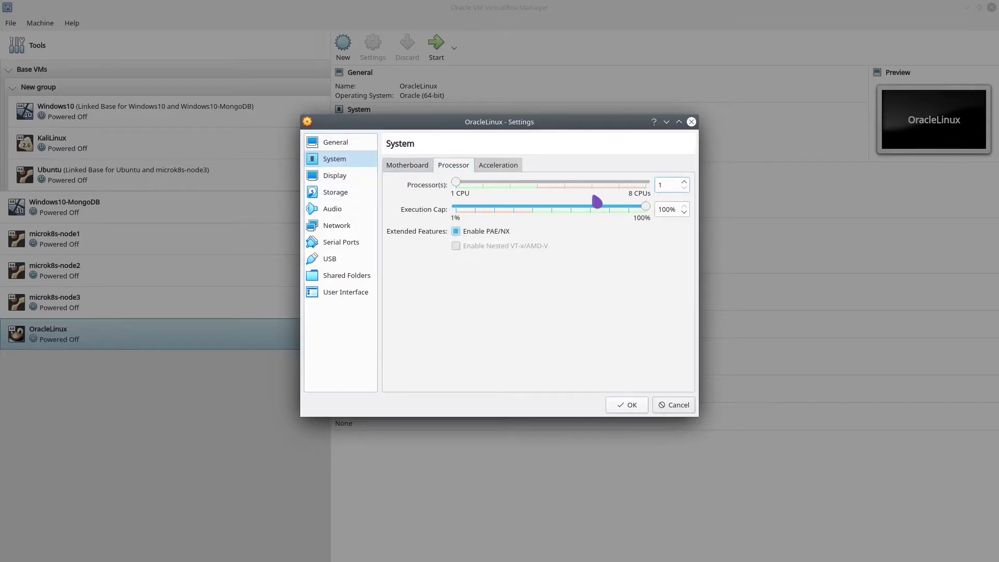
pyautogui.write('2')
pyautogui.click(637, 405)
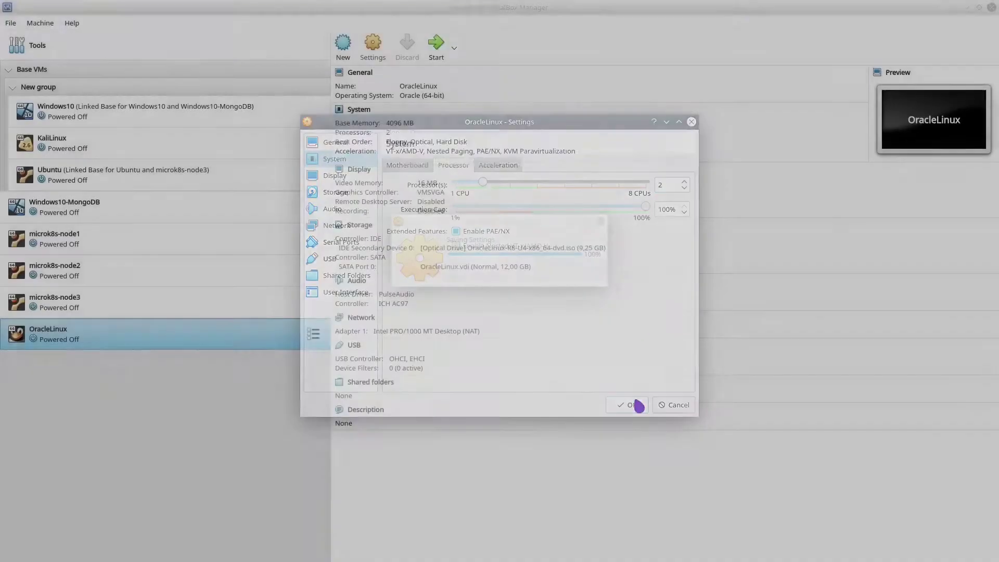
# Start the OracleLinux VM and boot the 'Install Oracle Linux 8.4.0' menu entry
pyautogui.click(438, 48)
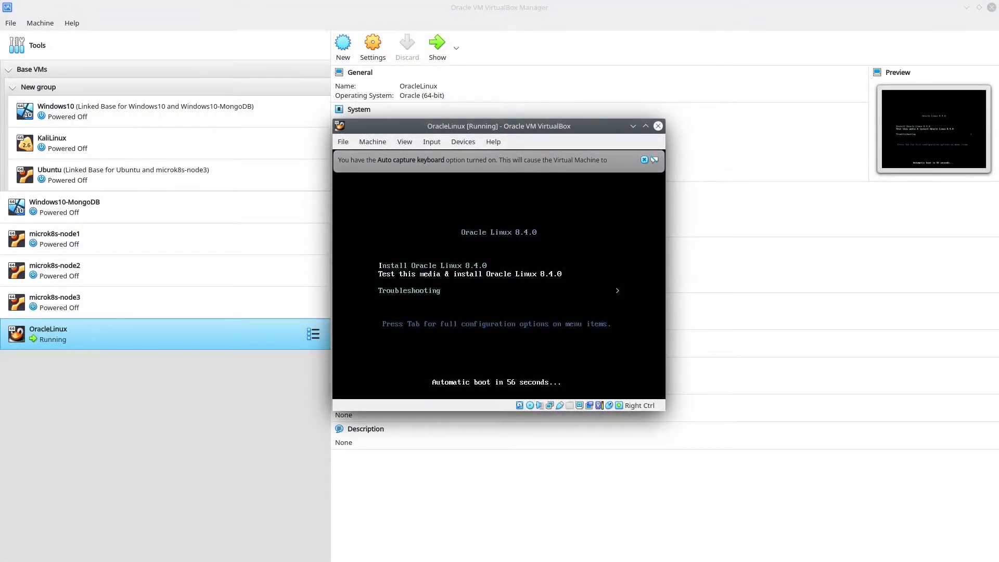
pyautogui.press('Down')
pyautogui.press('Up')
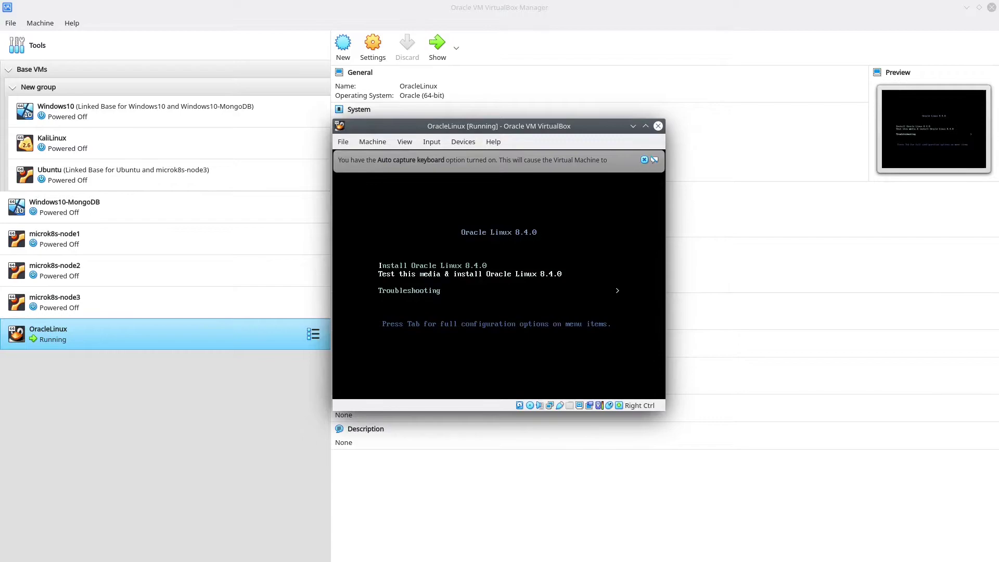
pyautogui.press('Up')
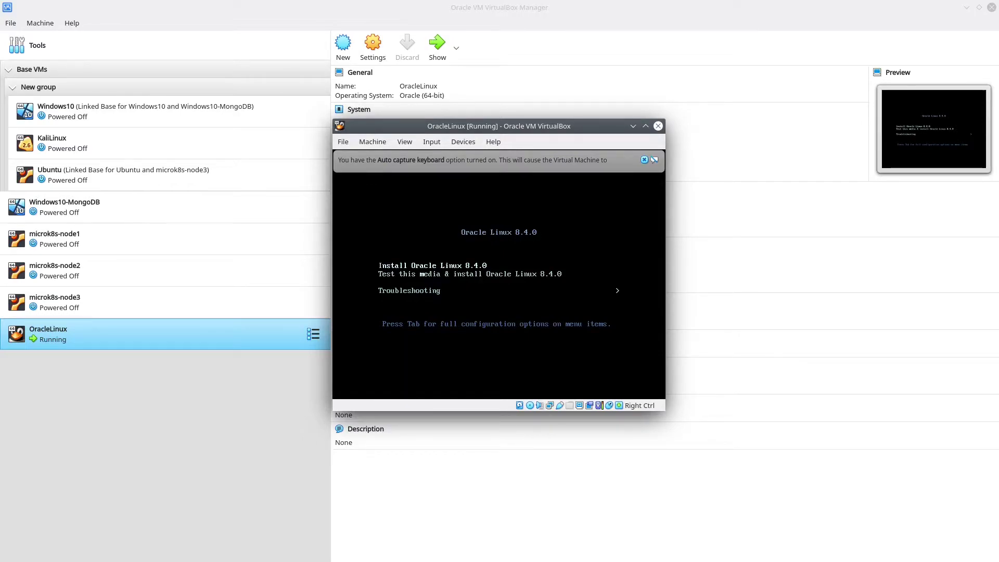
pyautogui.press('Return')
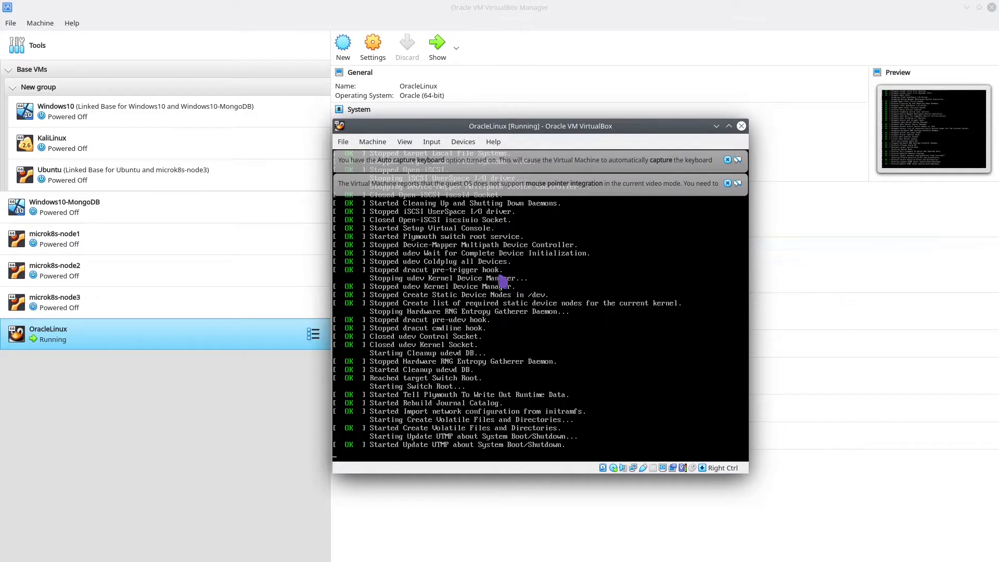
# Close the keyboard auto-capture notice and continue with English (United States)
pyautogui.click(727, 160)
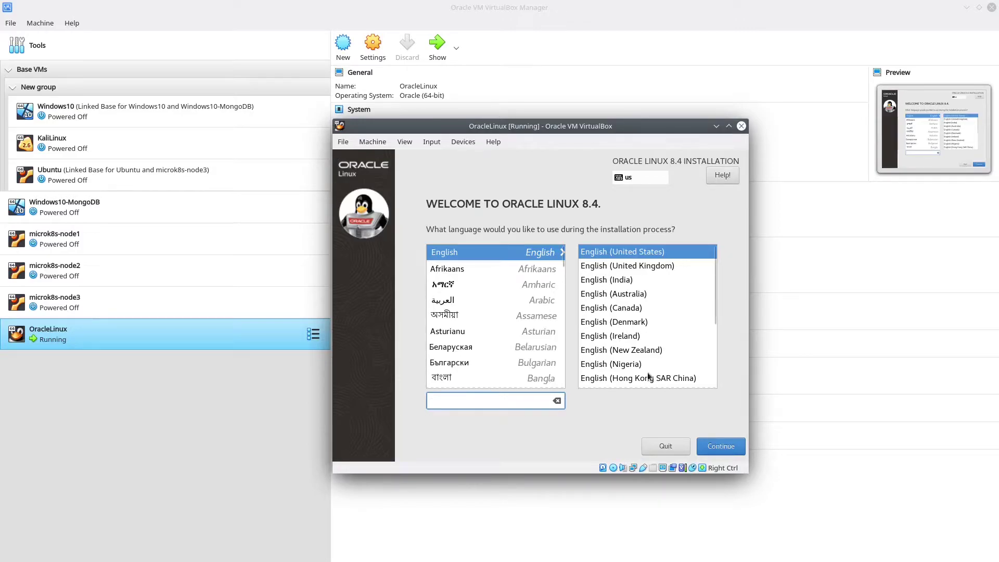
pyautogui.click(727, 457)
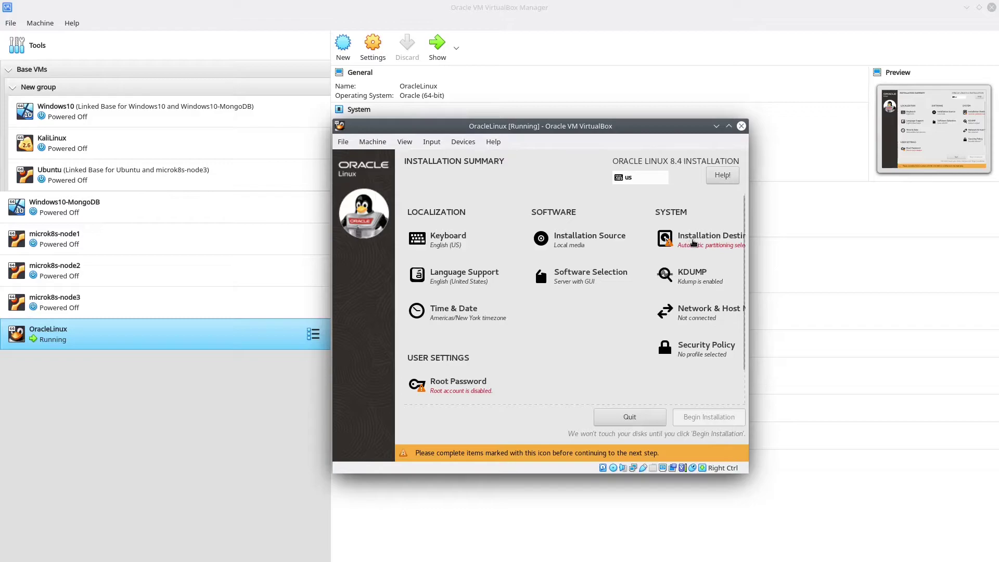
# Select the 12 GiB ATA VBOX HARDDISK as the installation destination with automatic partitioning
pyautogui.click(693, 243)
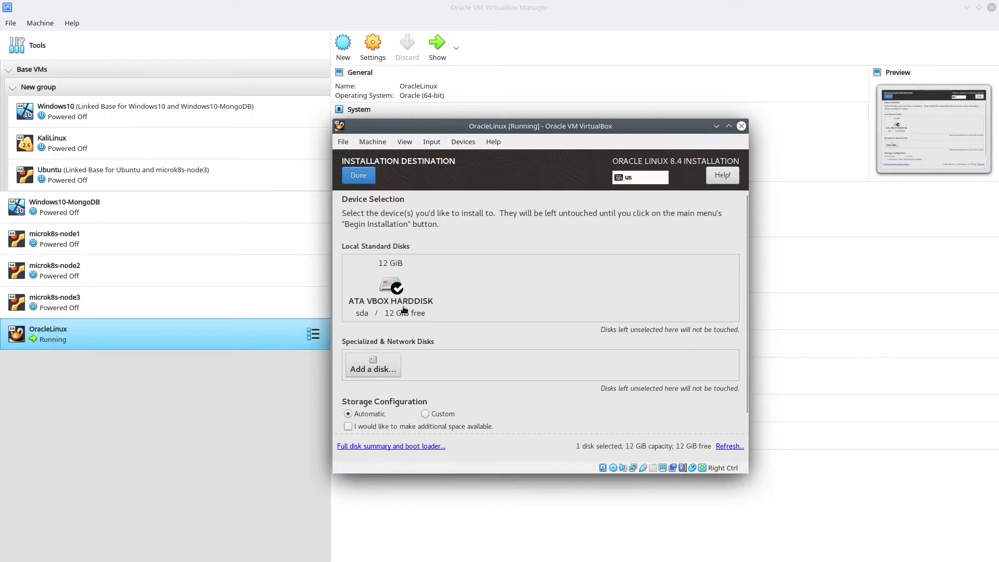
pyautogui.click(354, 179)
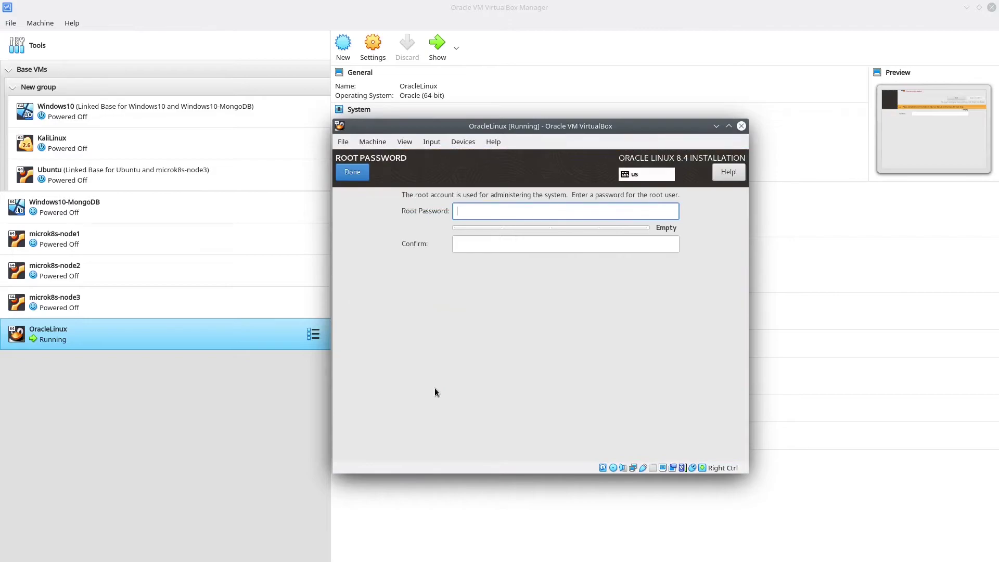
# Enter and confirm the root password, accepting the weak-password warning
pyautogui.write('oracle')
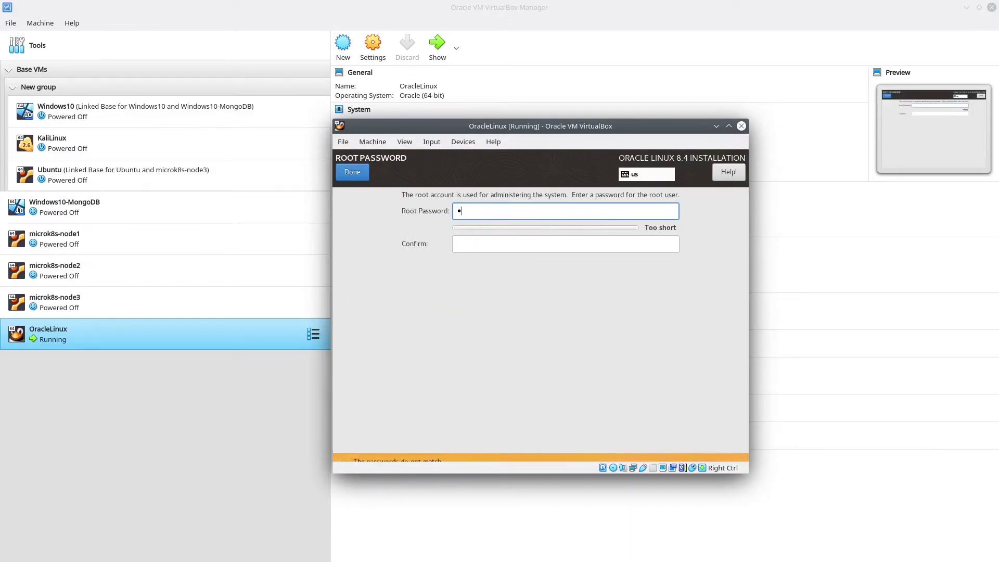
pyautogui.press('Tab')
pyautogui.write('oracle')
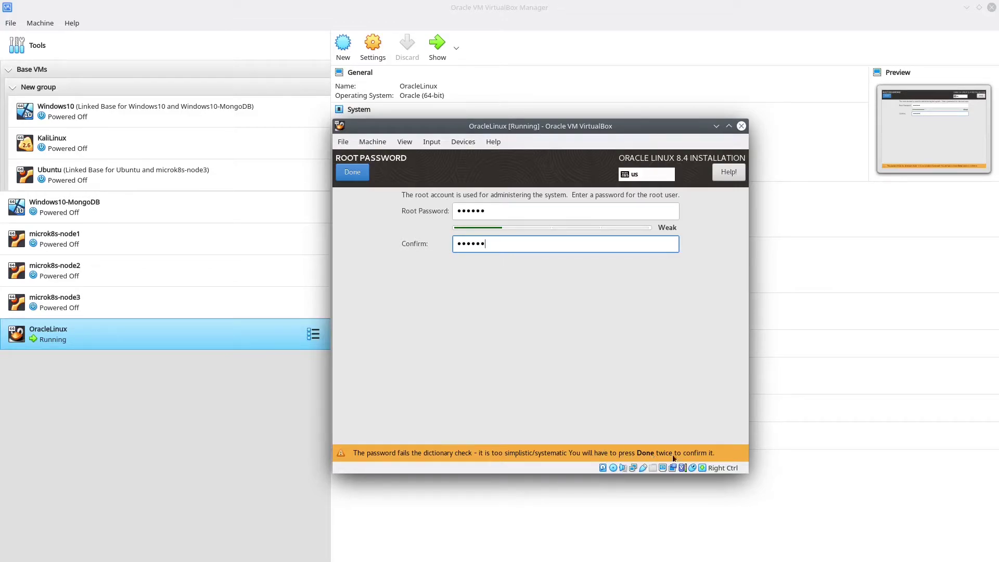
pyautogui.click(358, 173)
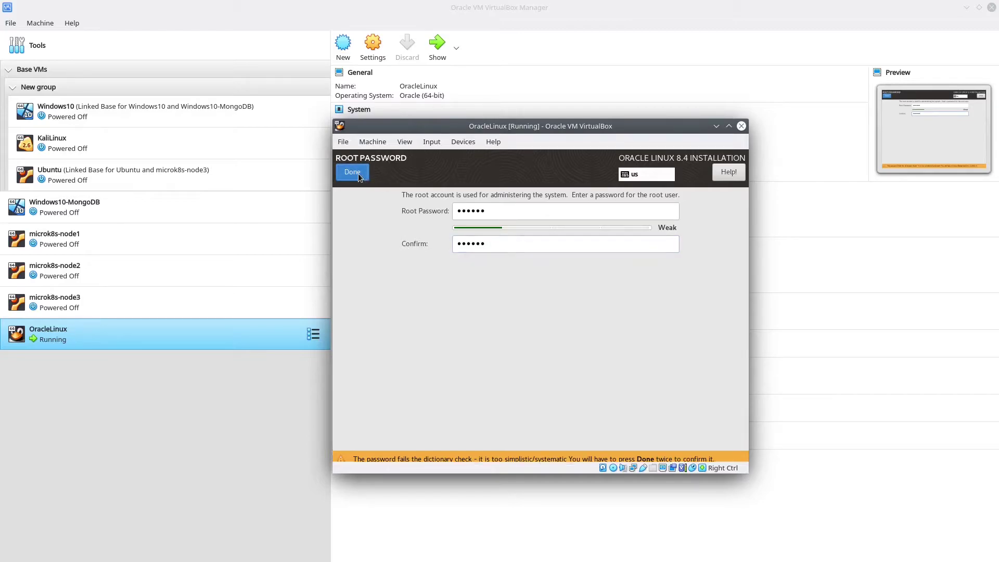
pyautogui.click(358, 174)
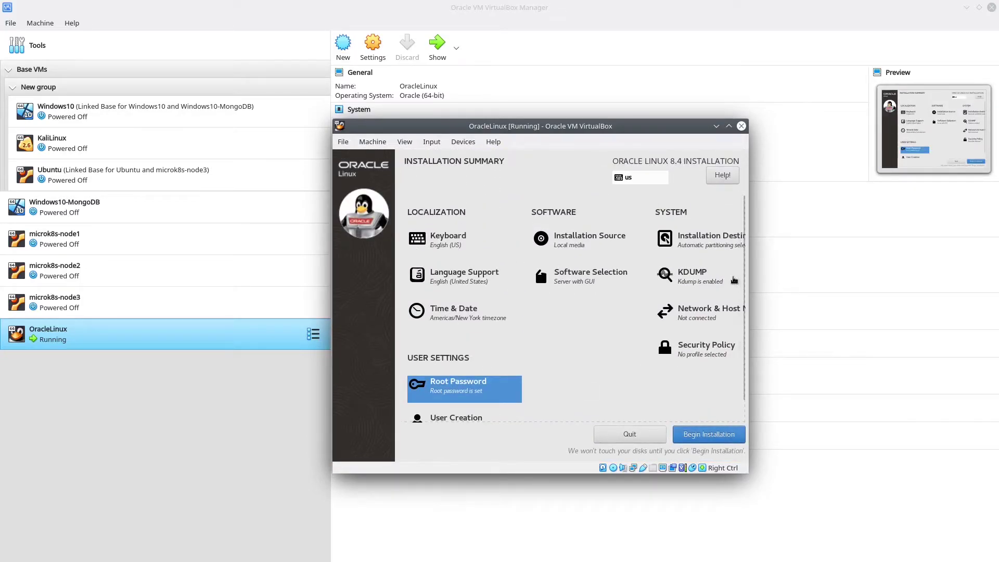
# In User Creation, enter the user's full name and user name and make the user an administrator
pyautogui.scroll(-1, 743, 304)
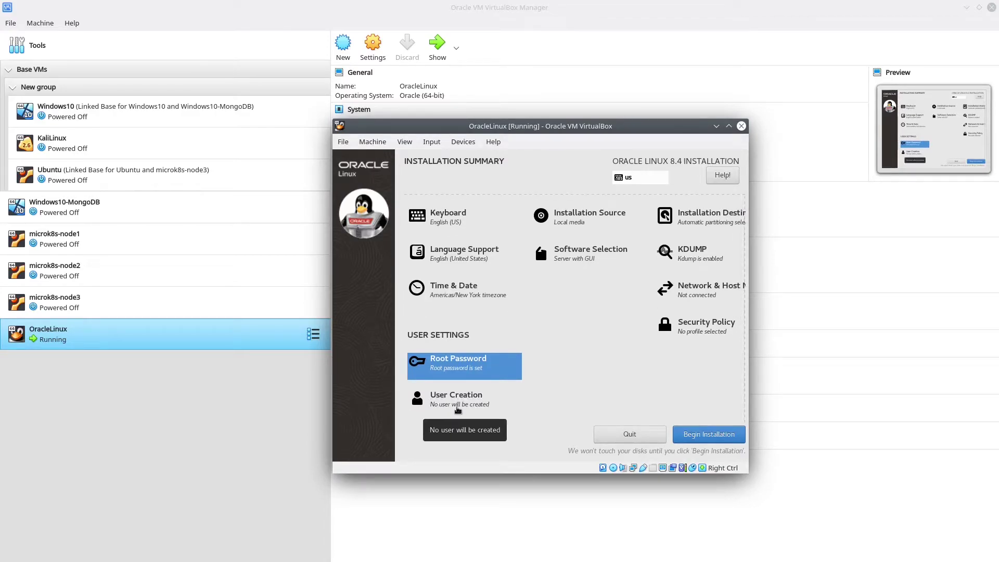
pyautogui.click(457, 398)
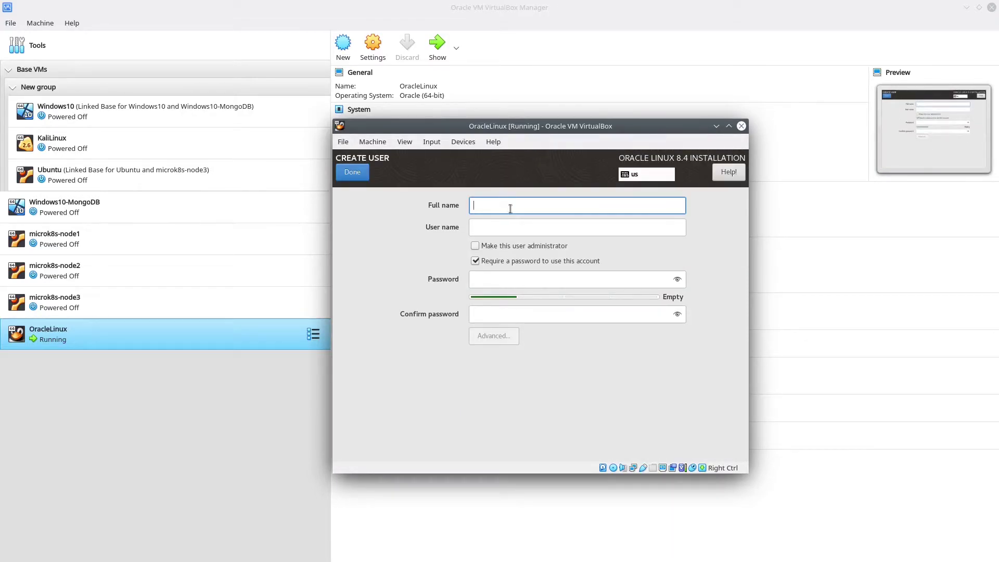
pyautogui.write('tech')
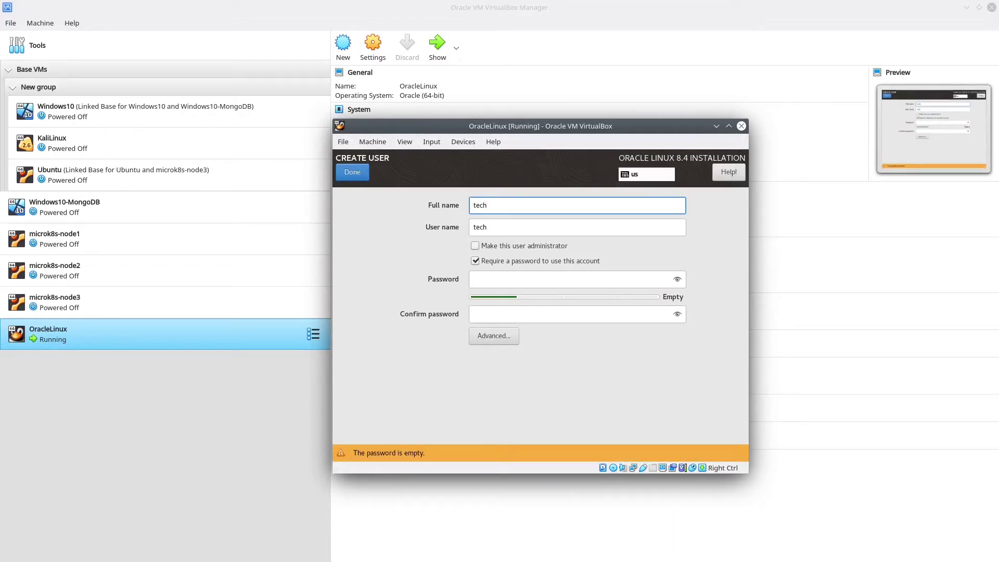
pyautogui.write('ybear')
pyautogui.press('Tab')
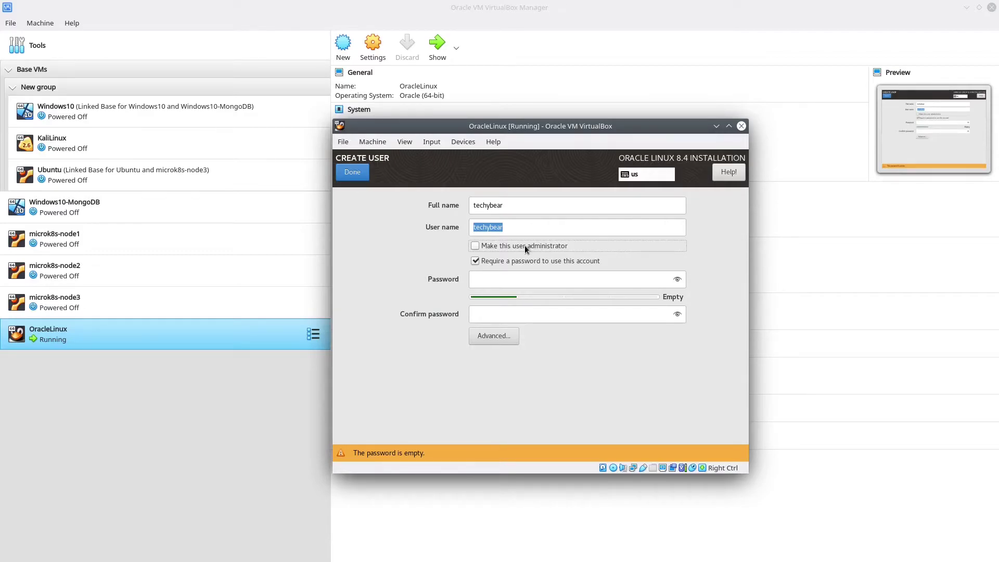
pyautogui.click(524, 245)
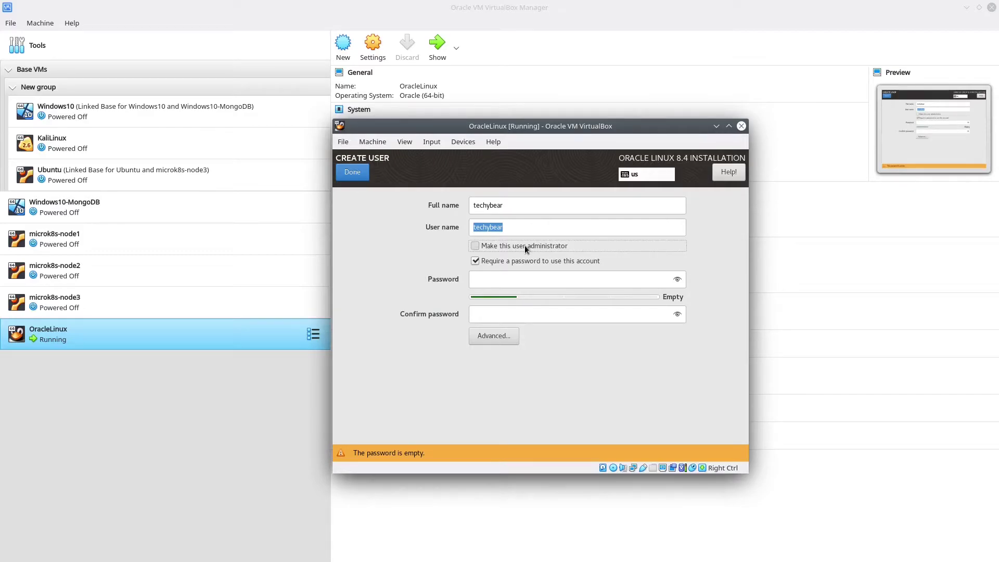
# Set and confirm the user's password, accepting the weak-password warning
pyautogui.click(514, 283)
pyautogui.write('******')
pyautogui.press('Tab')
pyautogui.write('******')
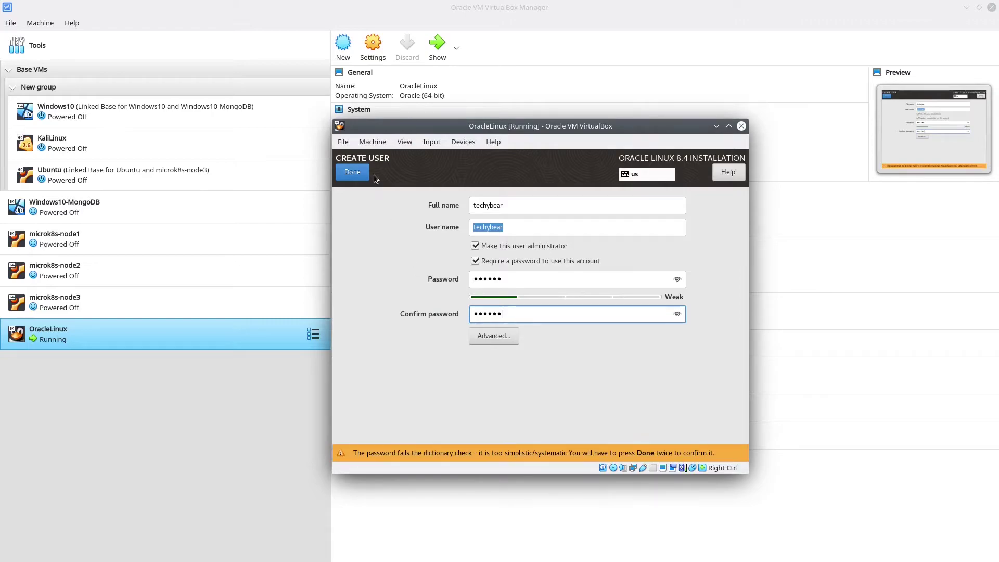
pyautogui.click(346, 173)
pyautogui.click(346, 173)
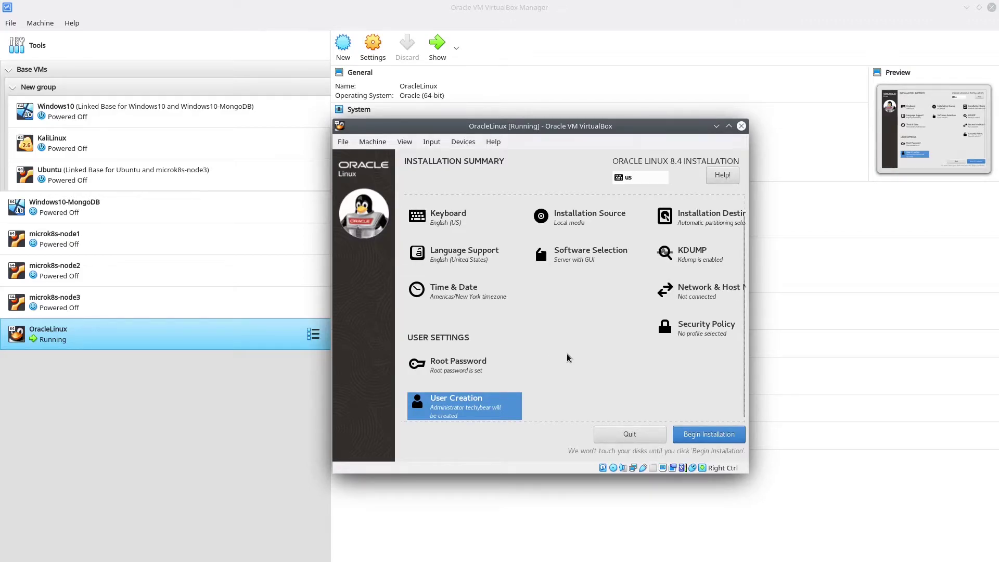
# Begin the Oracle Linux 8.4 installation and reboot the system once it completes
pyautogui.click(719, 442)
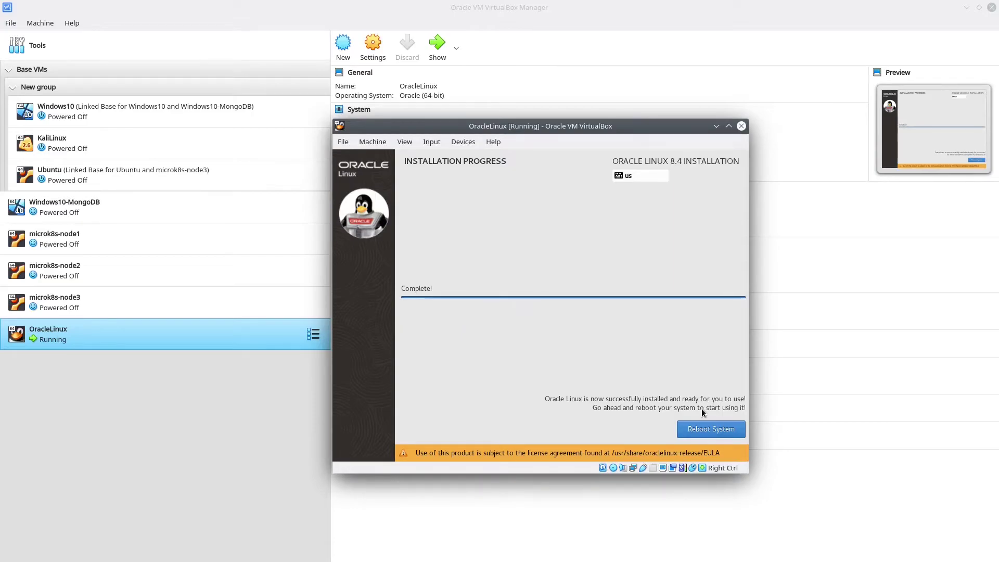
pyautogui.click(697, 427)
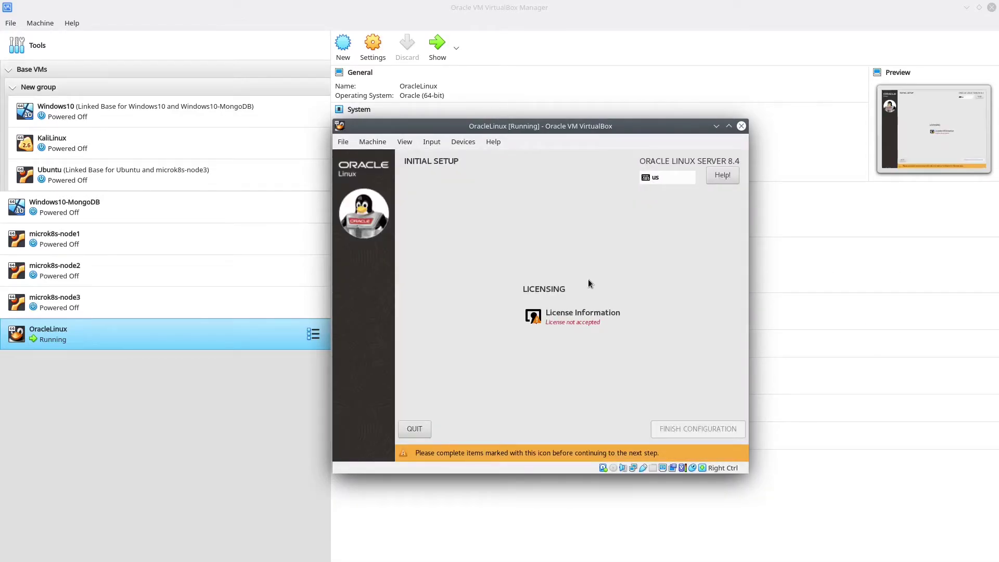
# Accept the Oracle Linux license agreement and finish the initial configuration
pyautogui.click(576, 312)
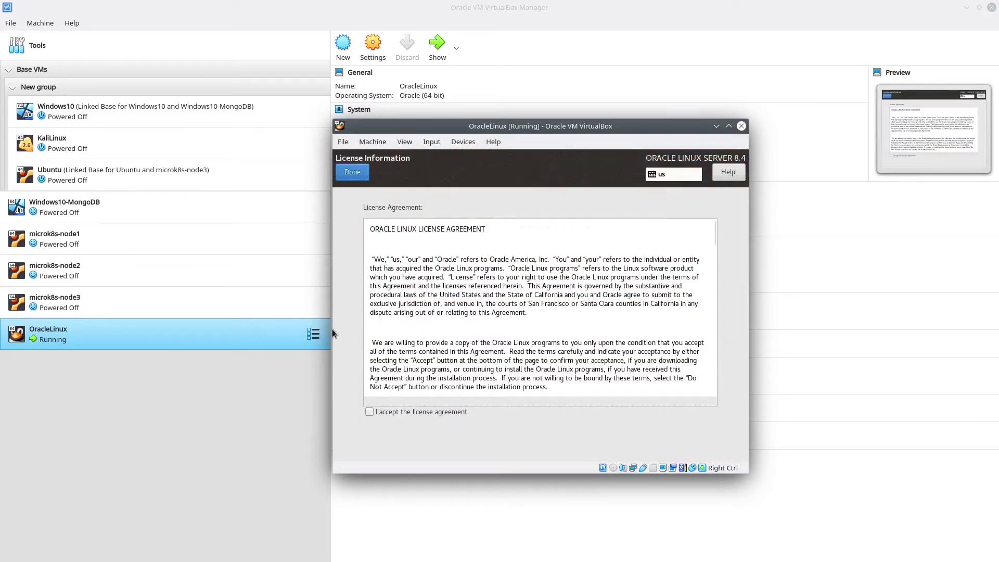
pyautogui.click(385, 411)
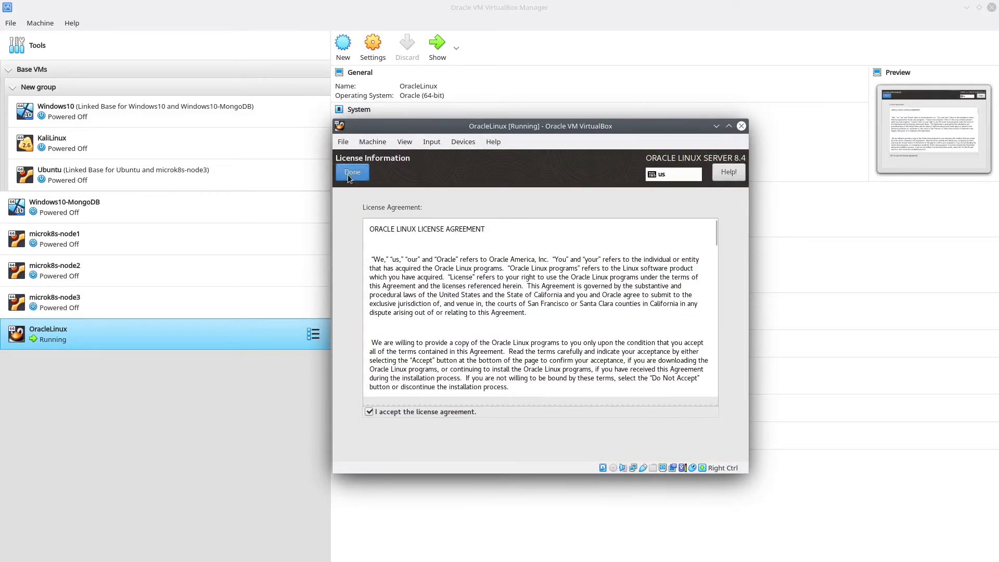
pyautogui.click(352, 172)
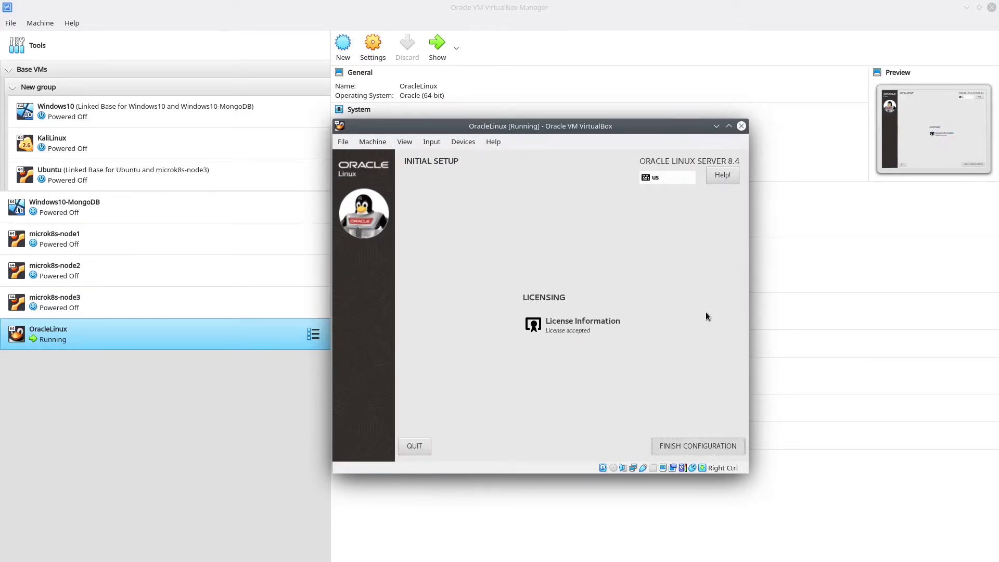
pyautogui.click(703, 439)
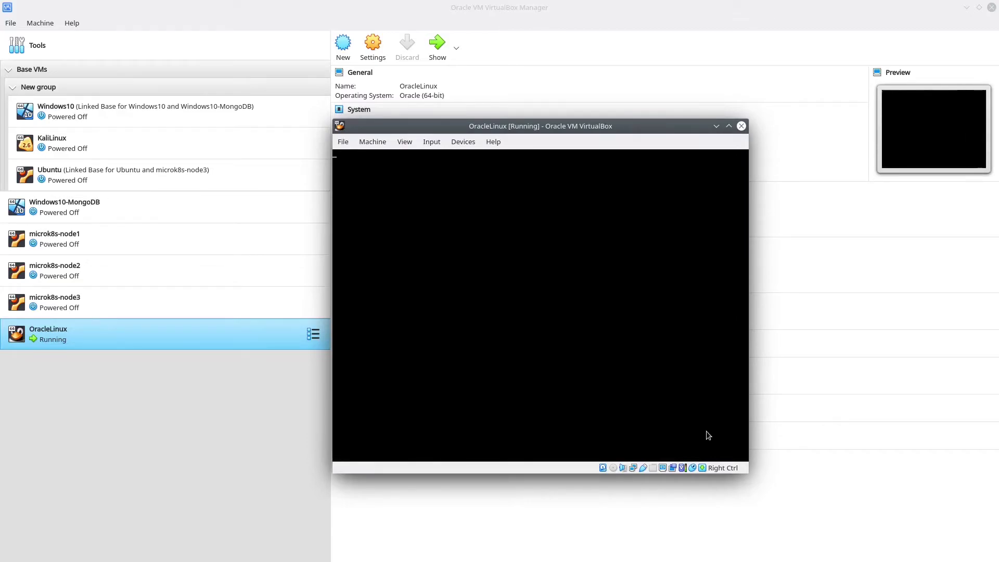
# Sign in to the guest as the new user with its password
pyautogui.click(517, 298)
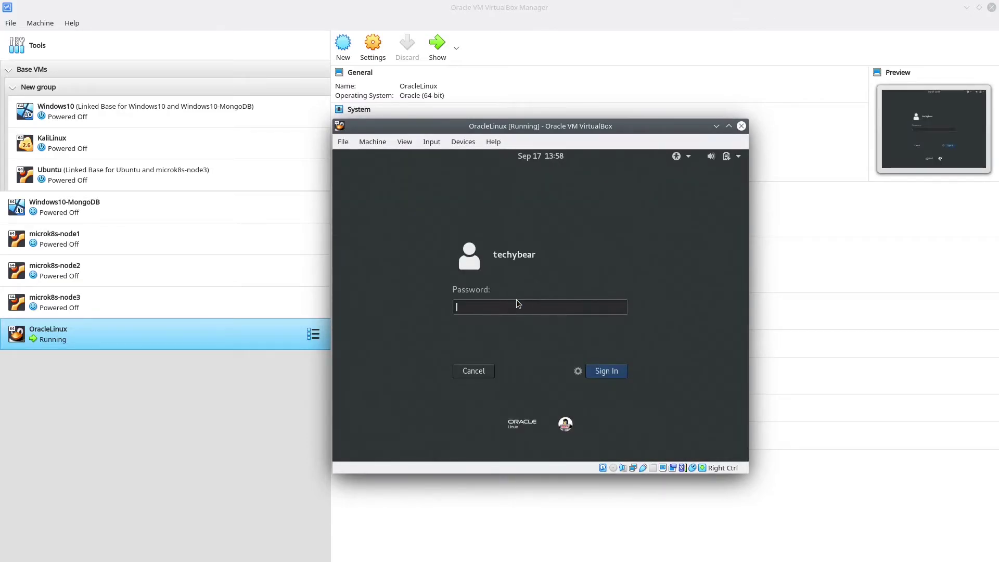
pyautogui.write('******')
pyautogui.press('Return')
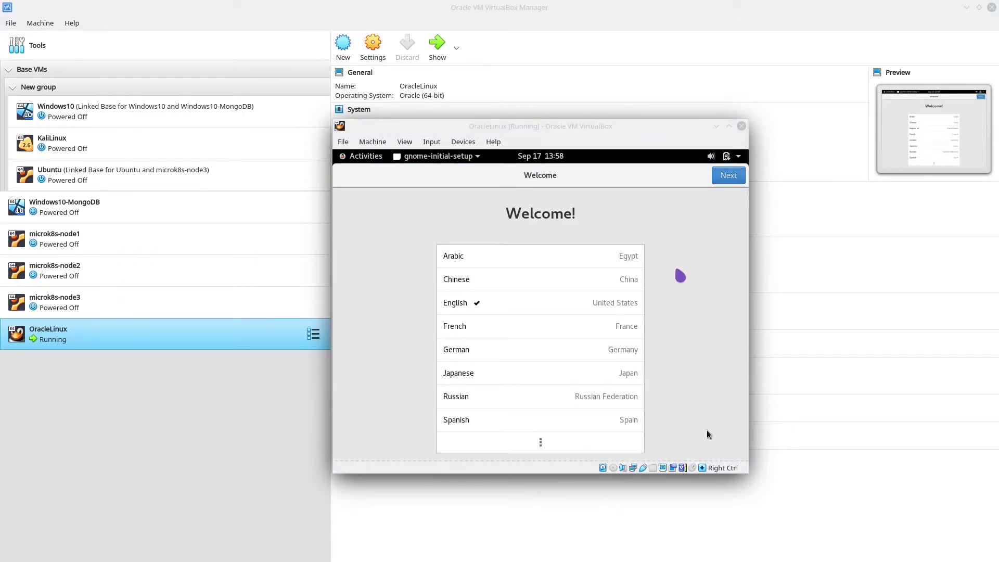
# Keep English as the language and choose the Swedish keyboard layout via search
pyautogui.click(706, 430)
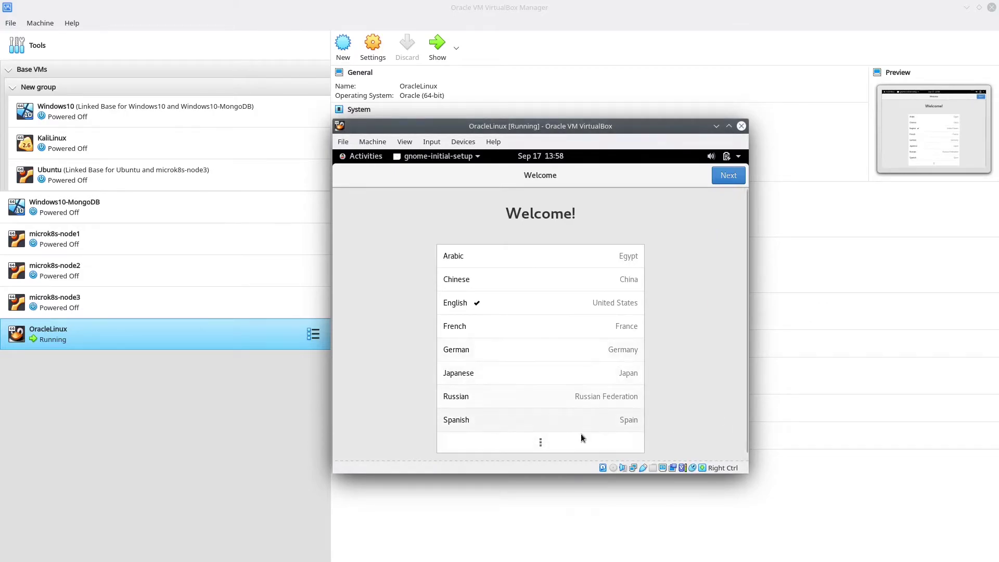
pyautogui.click(729, 177)
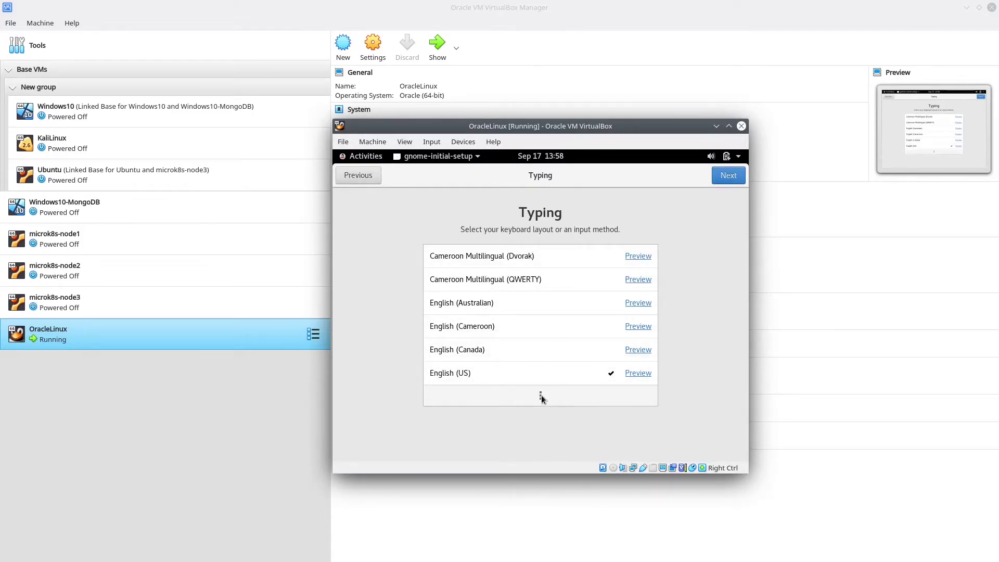
pyautogui.click(541, 396)
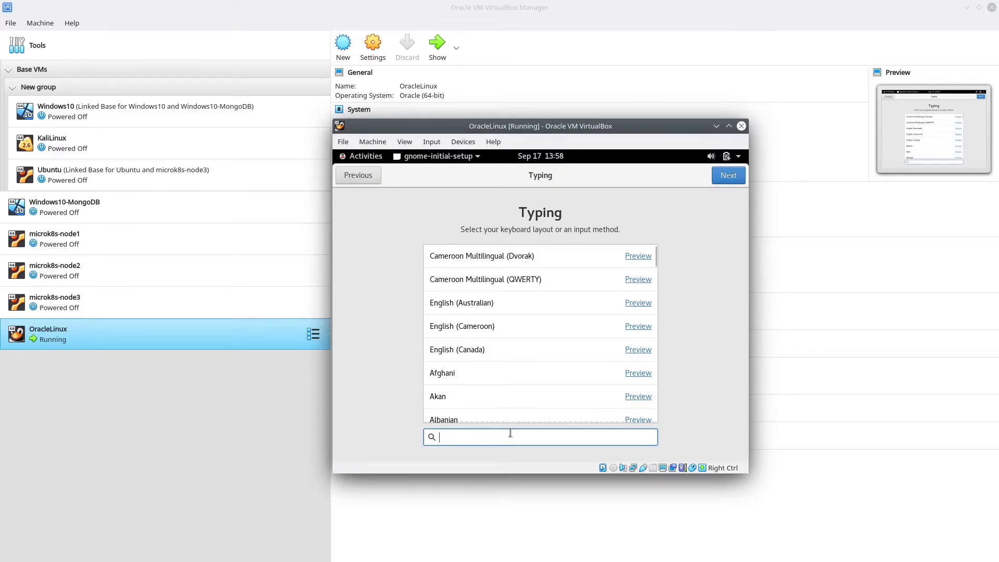
pyautogui.write('swe')
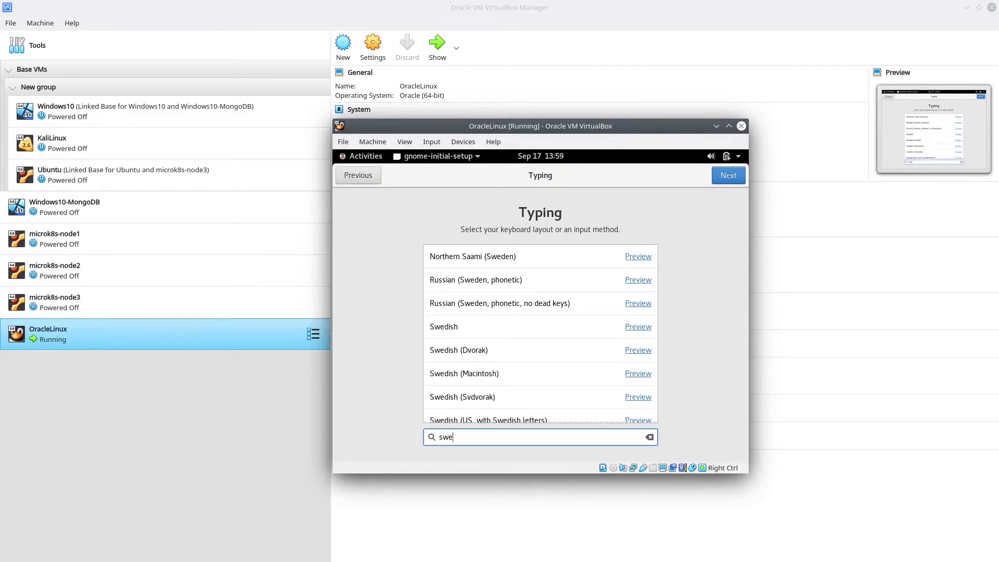
pyautogui.write('dish')
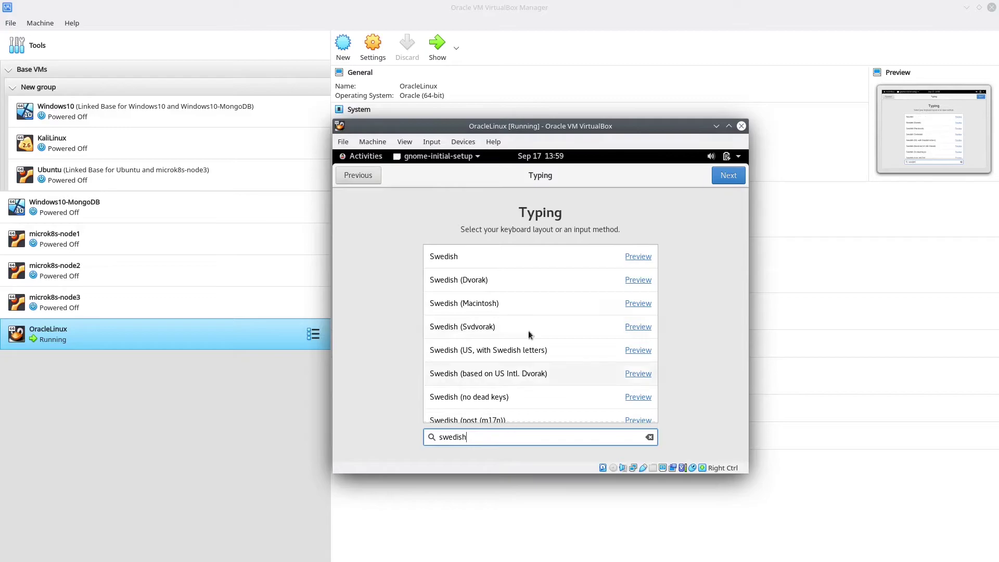
pyautogui.click(466, 261)
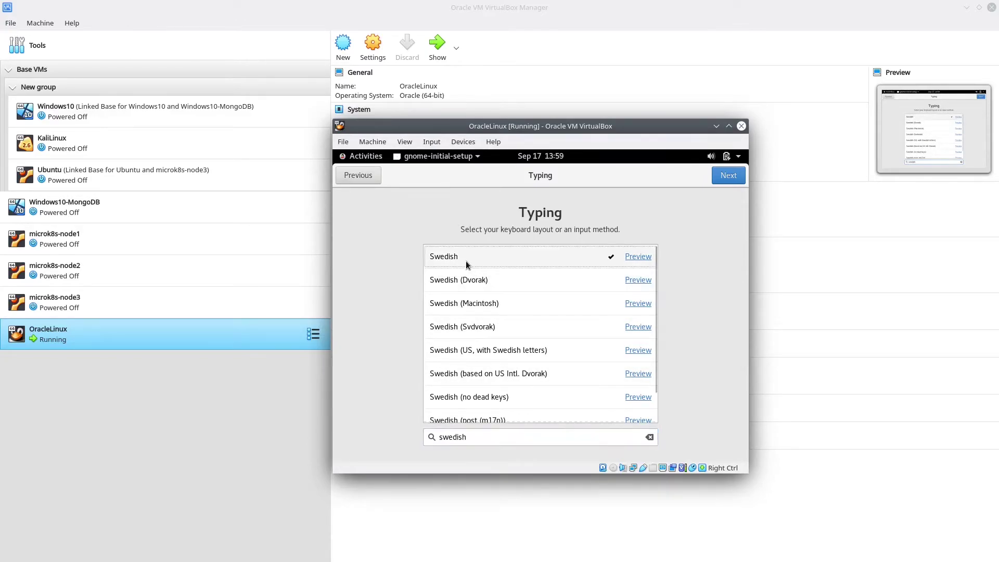
# Pass the privacy step, skip online accounts and start using Oracle Linux Server
pyautogui.click(728, 175)
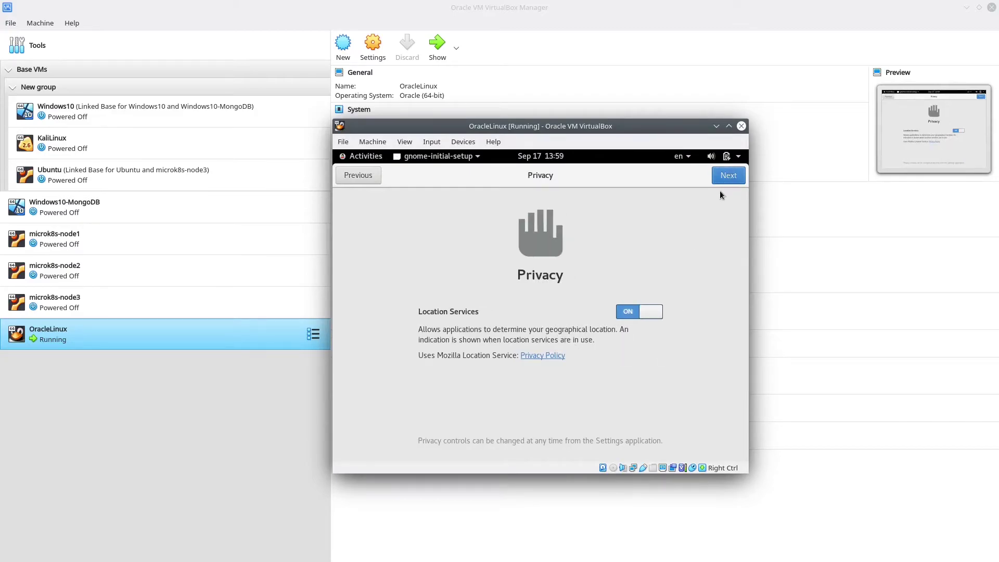
pyautogui.click(728, 177)
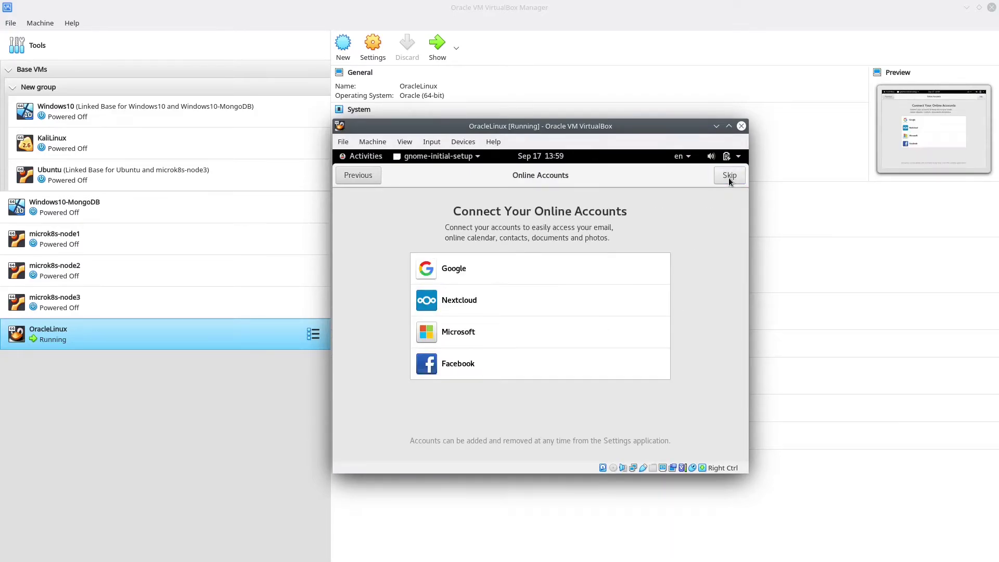
pyautogui.click(728, 177)
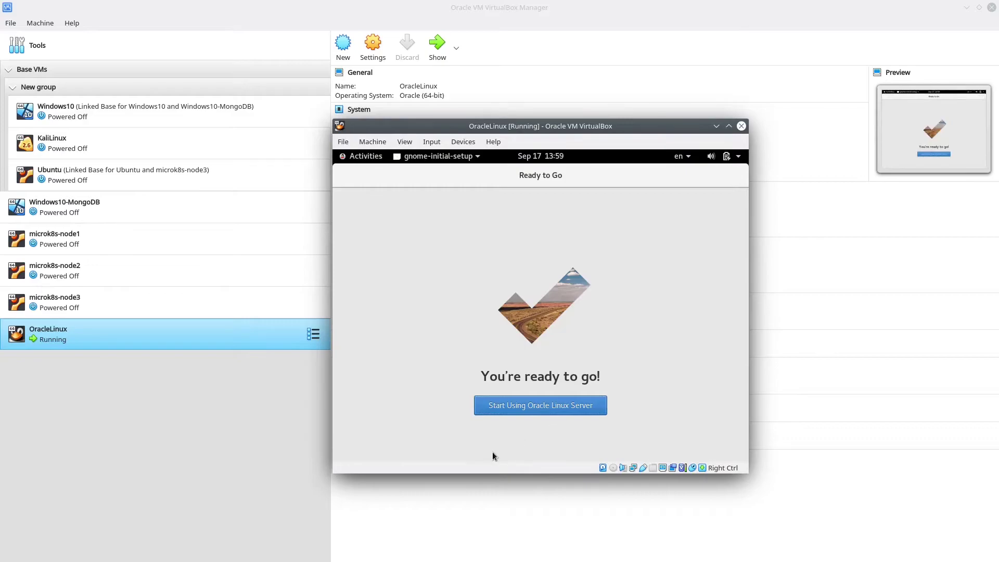
pyautogui.click(541, 410)
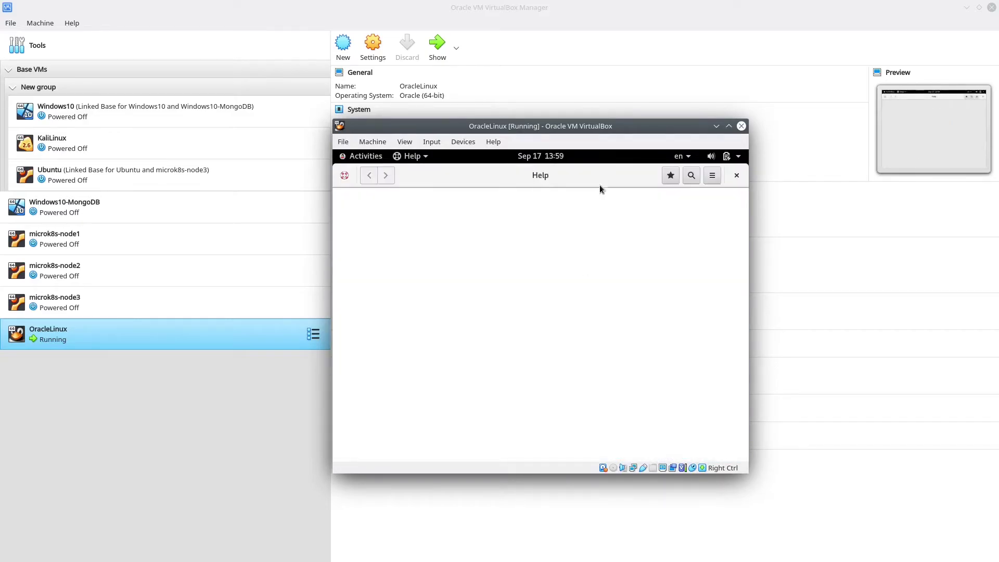
# Close the Getting Started help and check the guest's network status in the system menu
pyautogui.click(736, 175)
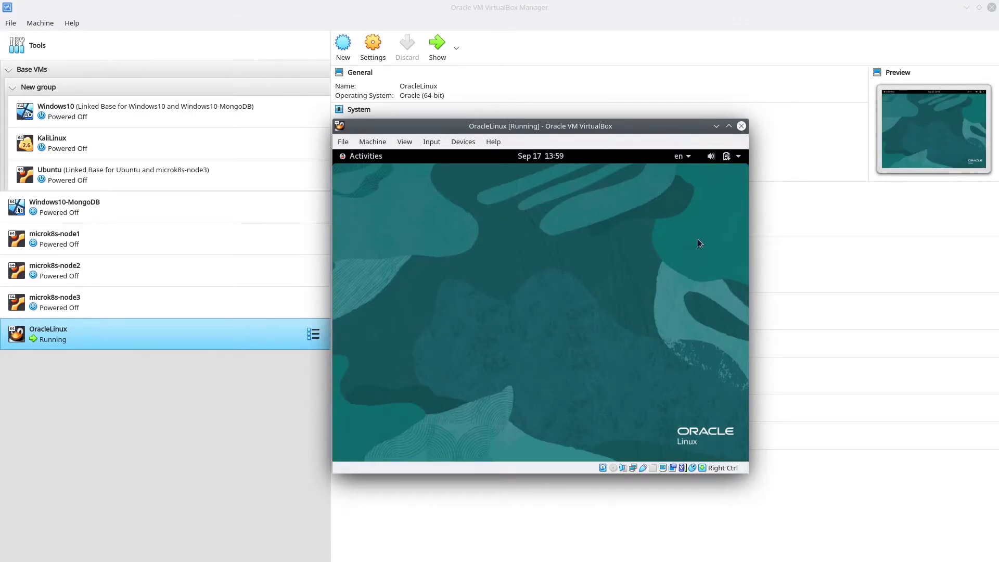
pyautogui.click(735, 160)
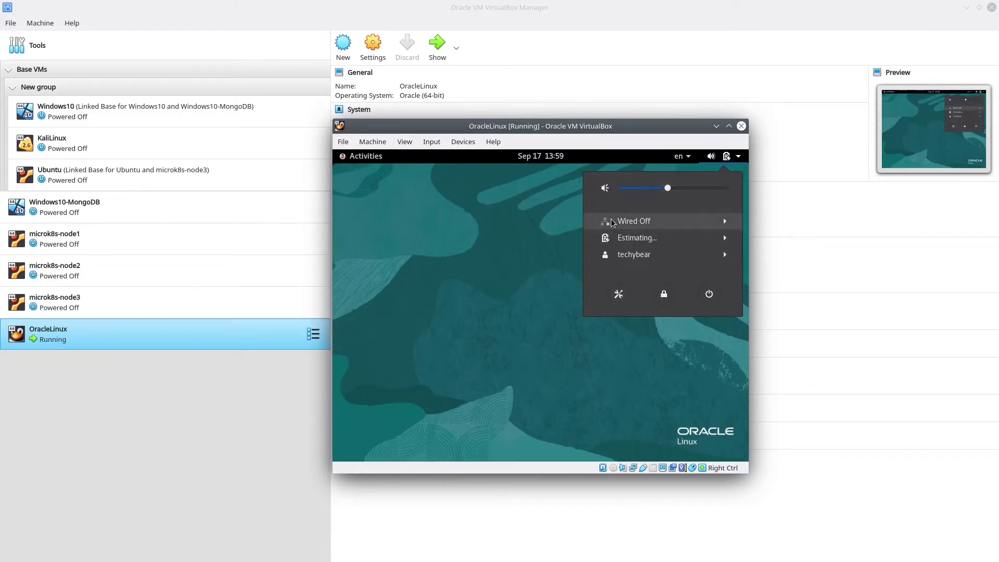
pyautogui.click(421, 246)
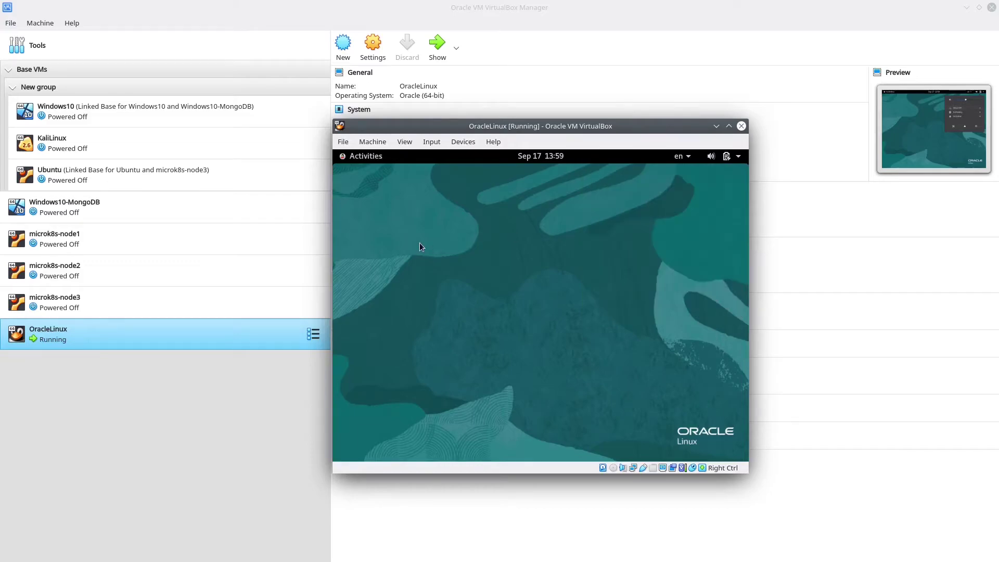
# Launch a Terminal from the Activities overview dock
pyautogui.rightClick(420, 242)
pyautogui.click(370, 152)
pyautogui.click(371, 152)
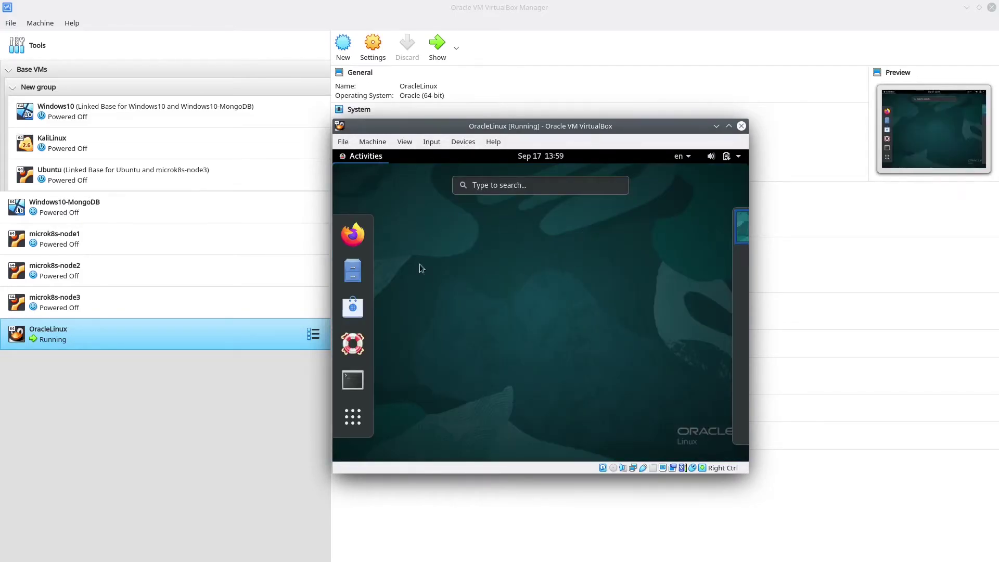
pyautogui.click(353, 380)
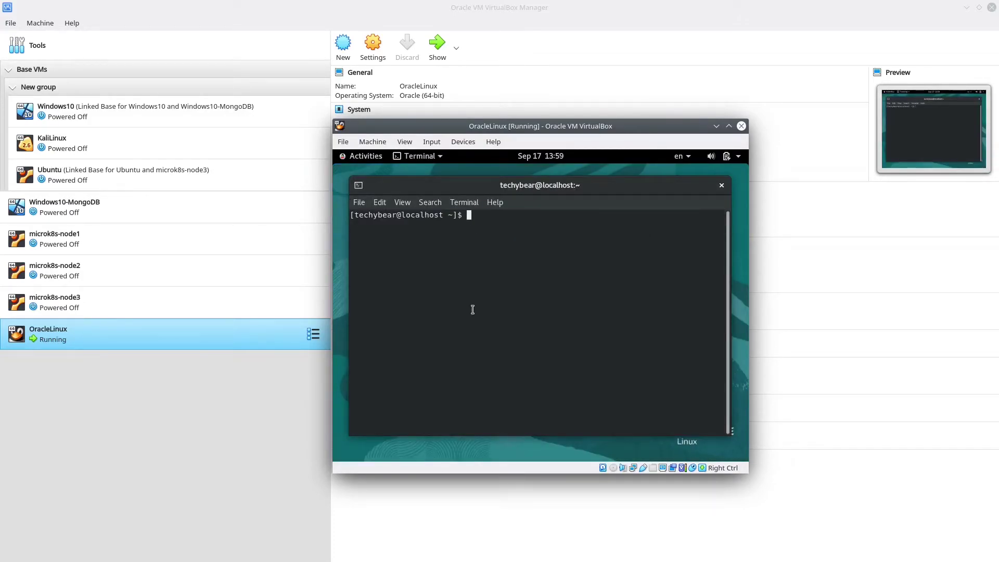
# Check the network status again, then cd into /etc/sysconfig/network-scripts
pyautogui.click(736, 155)
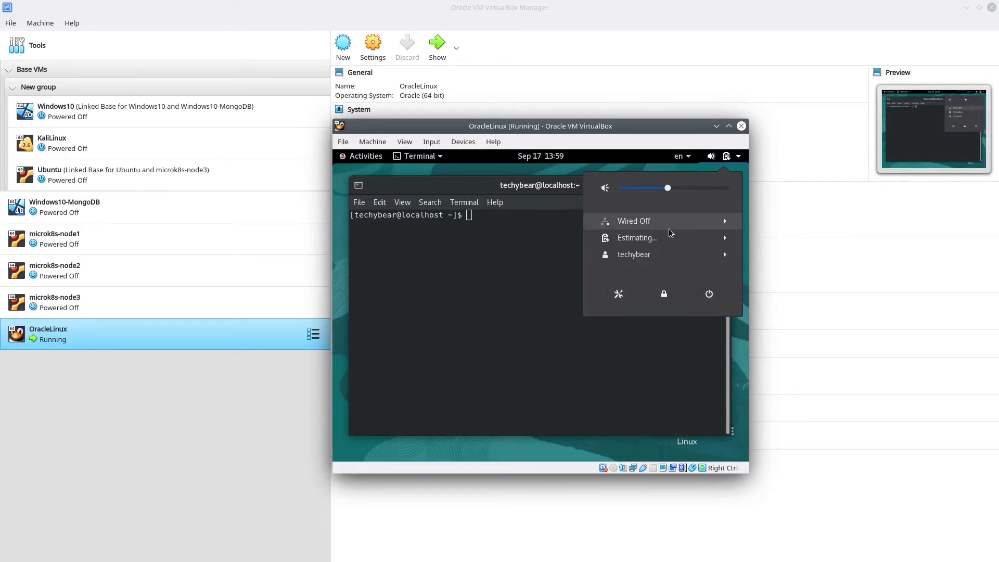
pyautogui.click(510, 259)
pyautogui.write('scd /etc/sysconfig/network-scripts/')
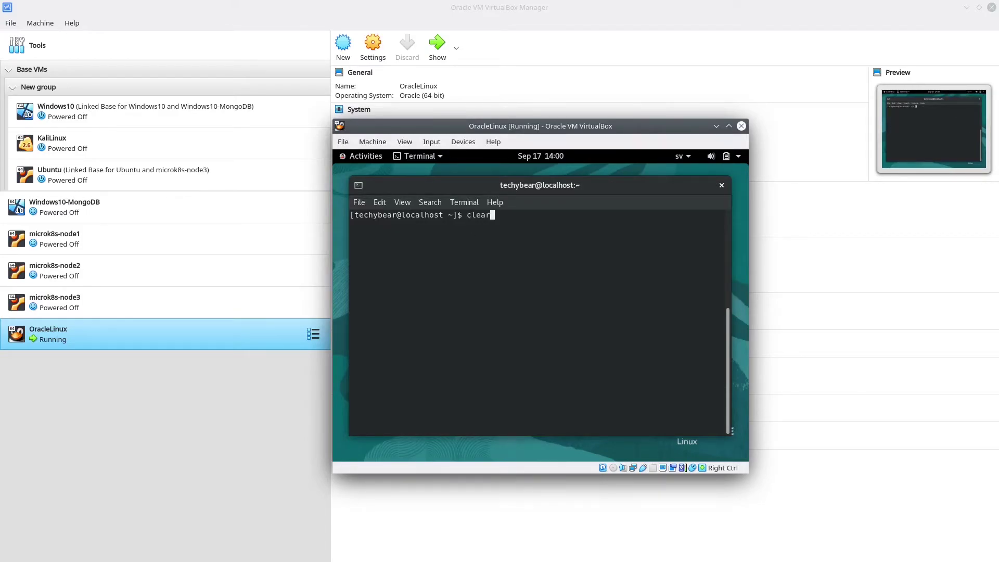
pyautogui.press('Left')
pyautogui.press('Left')
pyautogui.press('Left')
pyautogui.press('Left')
pyautogui.press('Left')
pyautogui.press('Left')
pyautogui.press('Left')
pyautogui.press('Left')
pyautogui.press('Left')
pyautogui.press('Left')
pyautogui.press('Left')
pyautogui.press('Left')
pyautogui.press('Left')
pyautogui.press('Left')
pyautogui.press('Left')
pyautogui.press('Left')
pyautogui.press('Left')
pyautogui.press('Left')
pyautogui.press('Left')
pyautogui.press('Left')
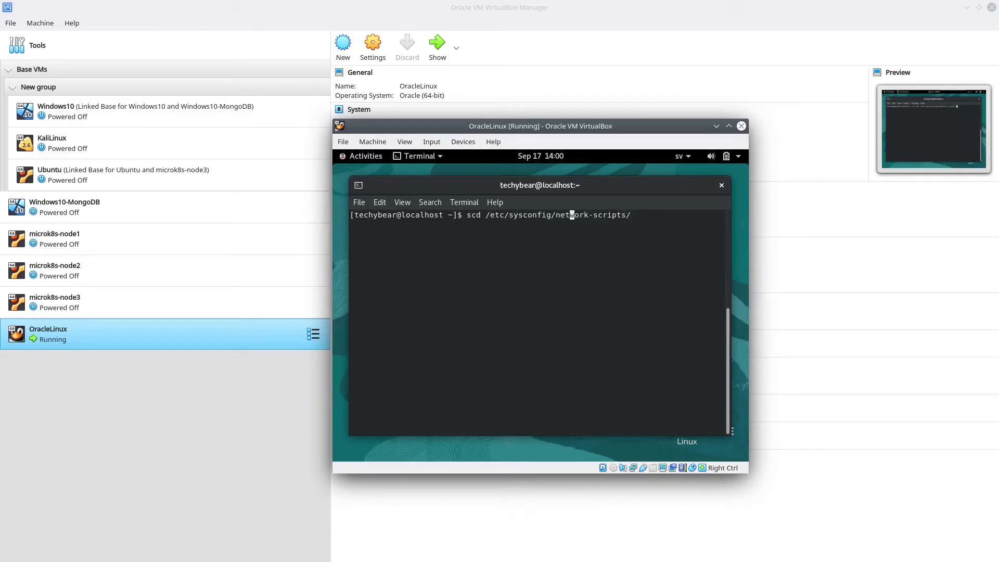
pyautogui.press('Left')
pyautogui.press('Left')
pyautogui.press('BackSpace')
pyautogui.press('Return')
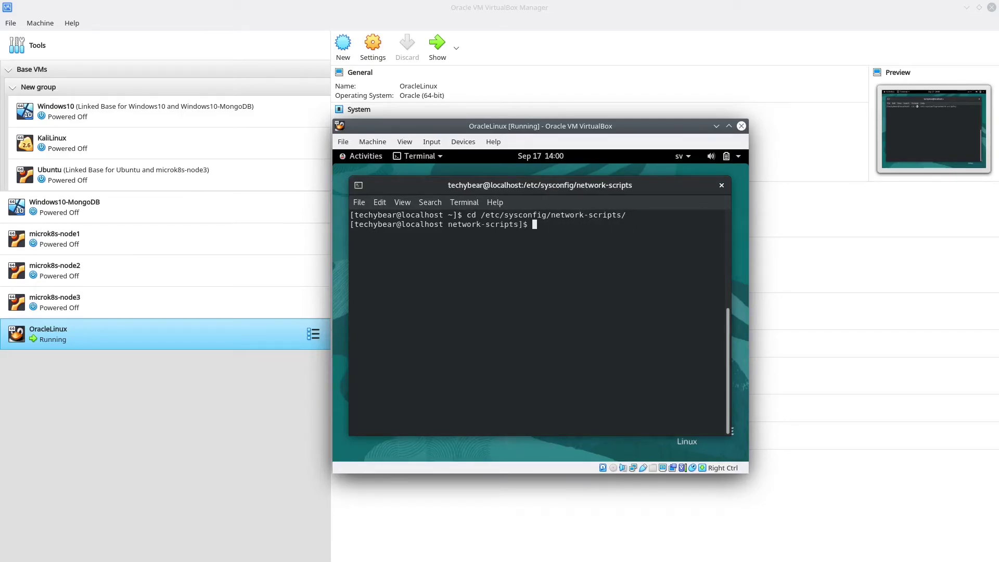
# List the folder with ls -ltr and inspect the ifcfg-enp0s3 file entry
pyautogui.write('ls -ltr')
pyautogui.press('Return')
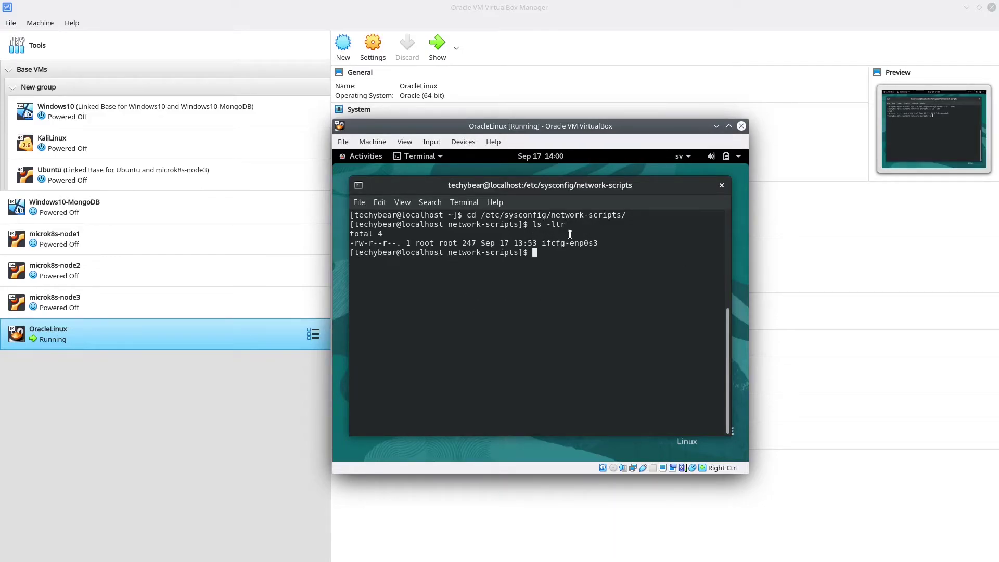
pyautogui.doubleClick(558, 242)
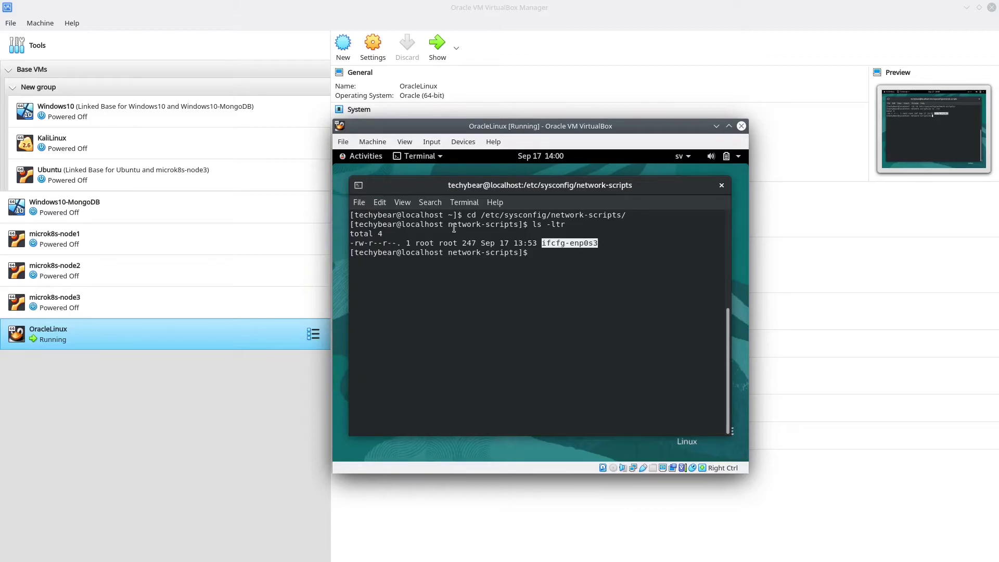
pyautogui.doubleClick(361, 241)
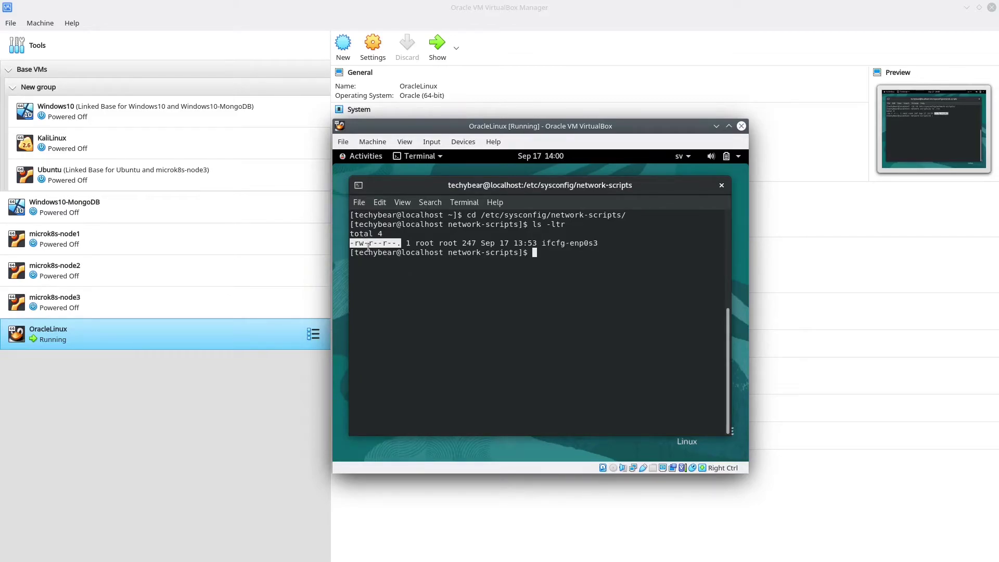
pyautogui.click(625, 286)
# Edit ifcfg-enp0s3 with sudo vi to set ONBOOT=yes, save with :wq, and type reboot
pyautogui.write('sud')
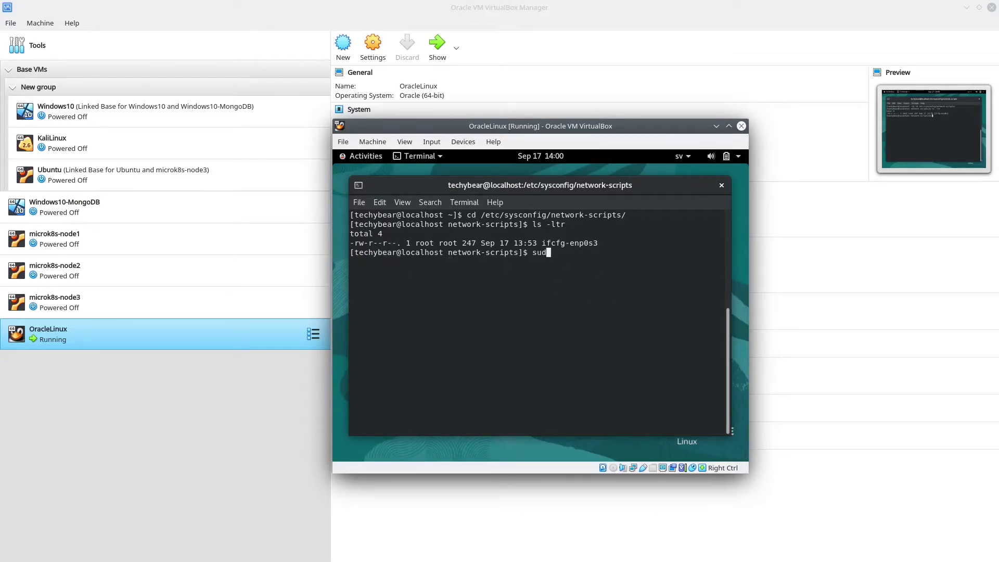
pyautogui.write('o vi if')
pyautogui.press('Tab')
pyautogui.press('Return')
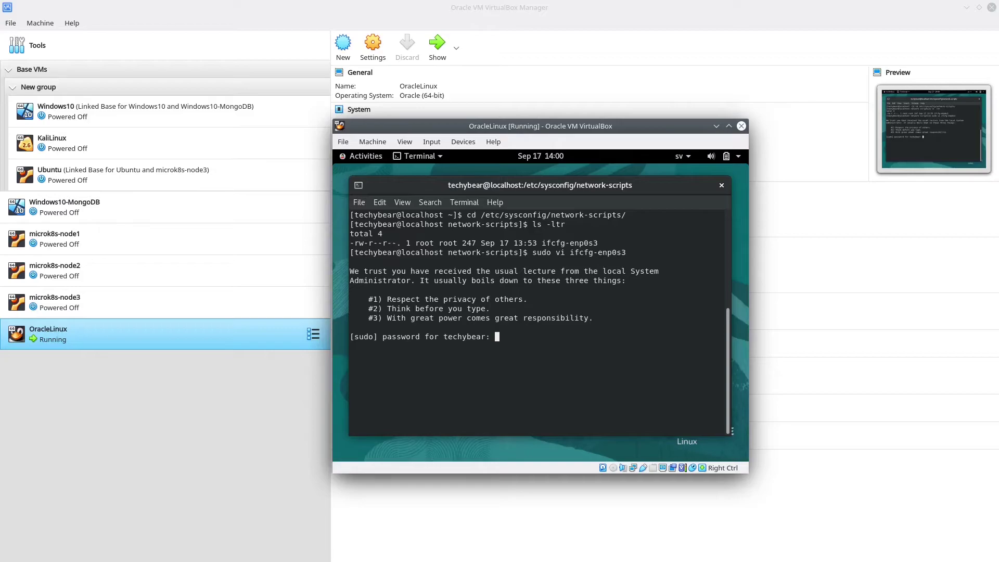
pyautogui.press('Return')
pyautogui.press('Down')
pyautogui.press('Down')
pyautogui.press('Down')
pyautogui.press('Down')
pyautogui.press('Down')
pyautogui.press('Down')
pyautogui.press('Down')
pyautogui.press('Down')
pyautogui.press('Down')
pyautogui.press('Down')
pyautogui.press('Down')
pyautogui.press('Down')
pyautogui.press('Down')
pyautogui.press('Right')
pyautogui.press('Right')
pyautogui.press('Right')
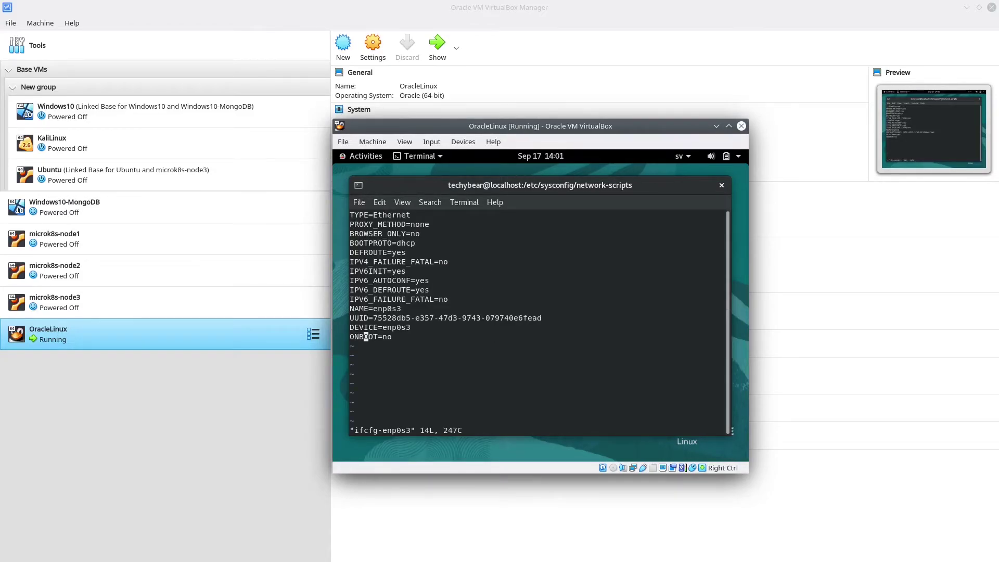
pyautogui.press('Right')
pyautogui.press('Right')
pyautogui.press('Right')
pyautogui.press('x')
pyautogui.press('x')
pyautogui.write('ayes')
pyautogui.press('Escape')
pyautogui.write(':wq')
pyautogui.press('Return')
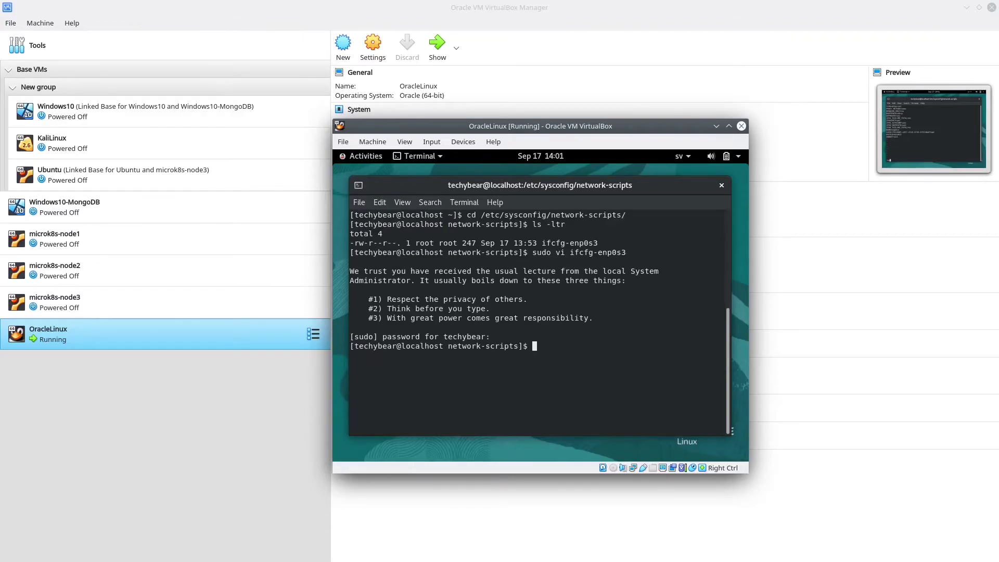
pyautogui.write('reboot')
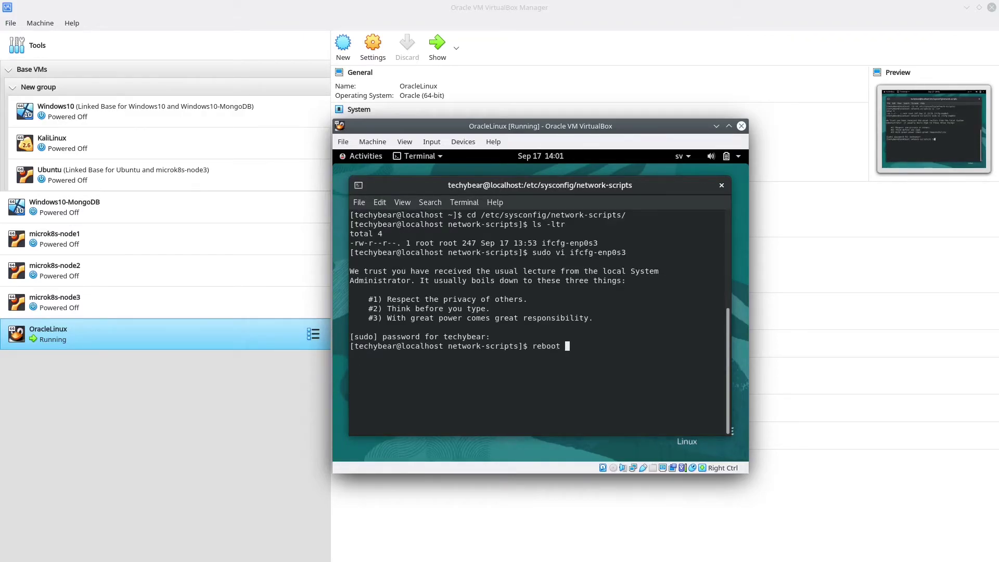
# Run the reboot and sign back in as the user with the password
pyautogui.press('Return')
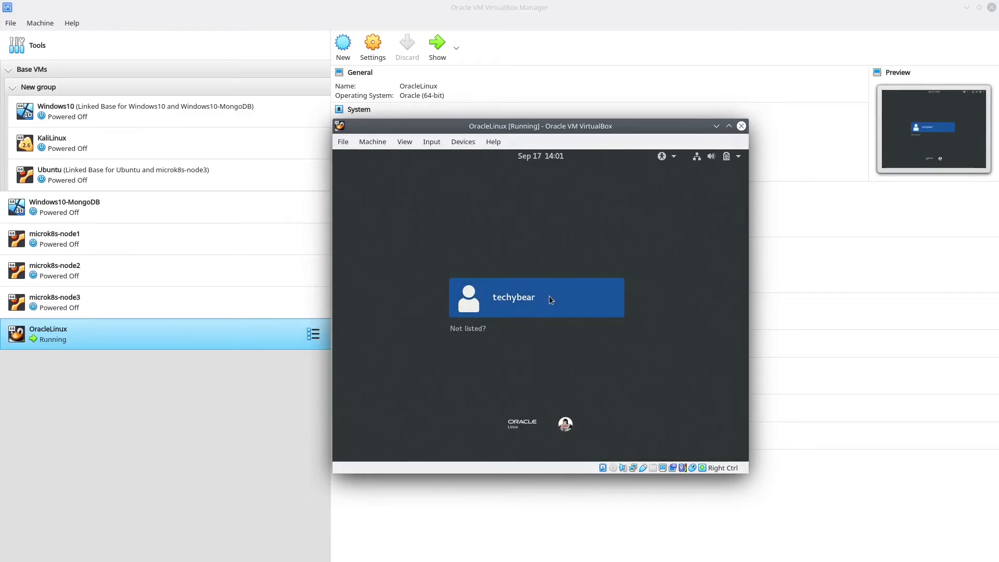
pyautogui.click(549, 296)
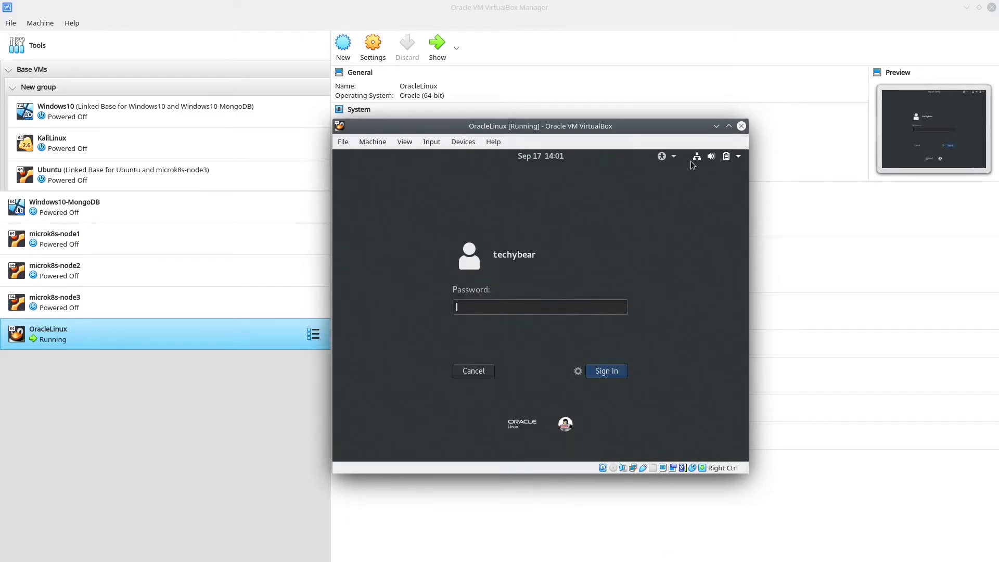
pyautogui.write('******')
pyautogui.press('Return')
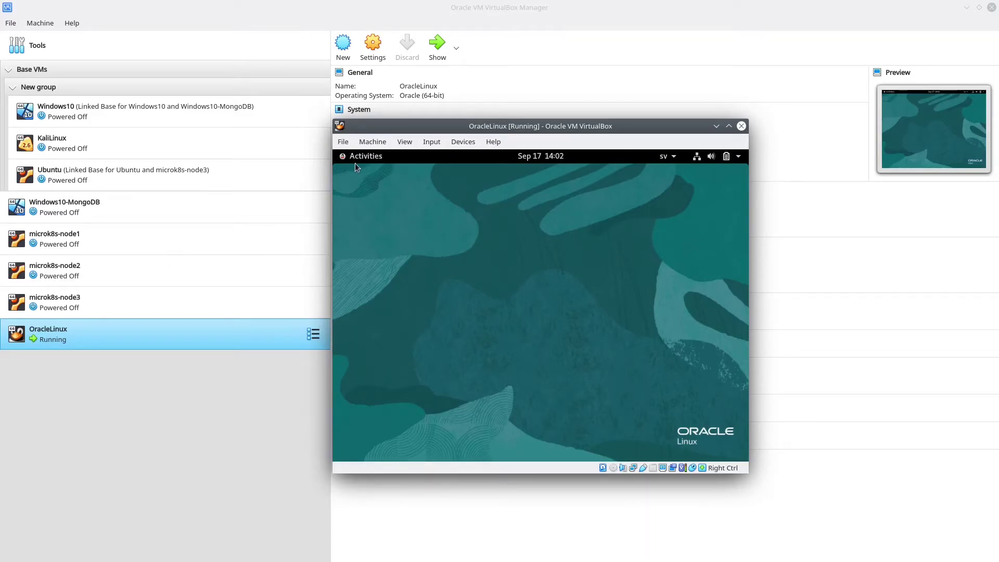
# Open a Terminal by searching 'termin' in the Activities overview
pyautogui.click(377, 157)
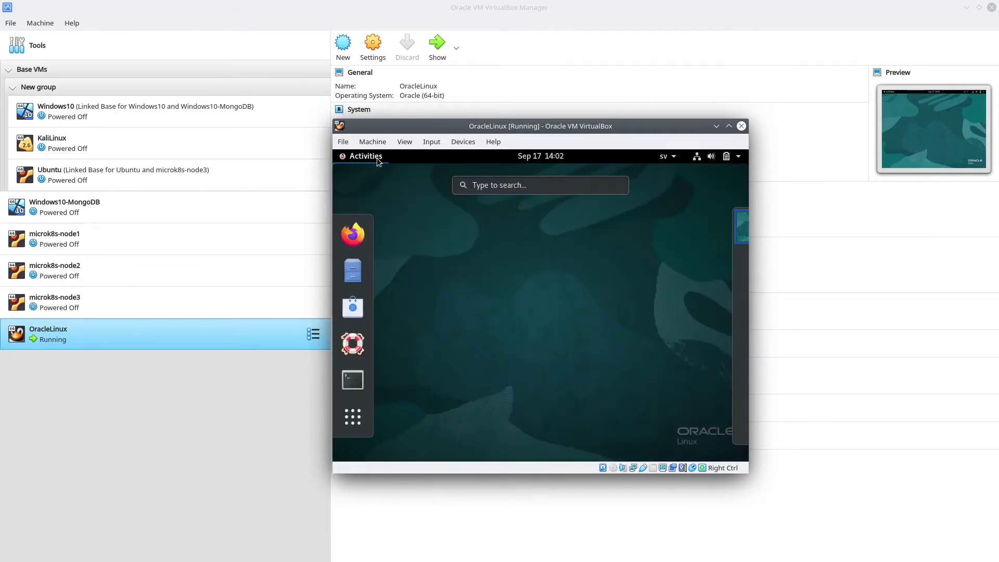
pyautogui.click(548, 182)
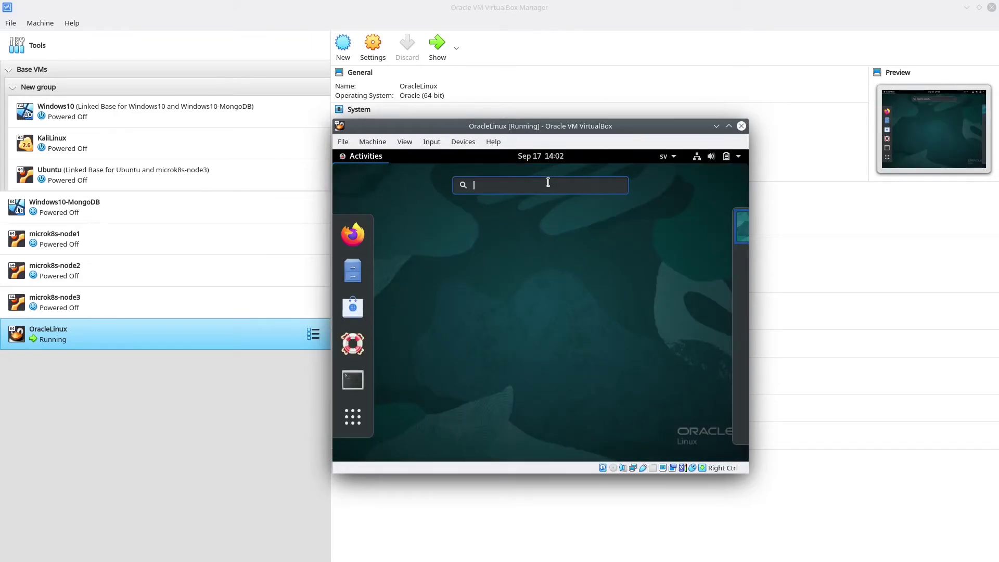
pyautogui.write('termin')
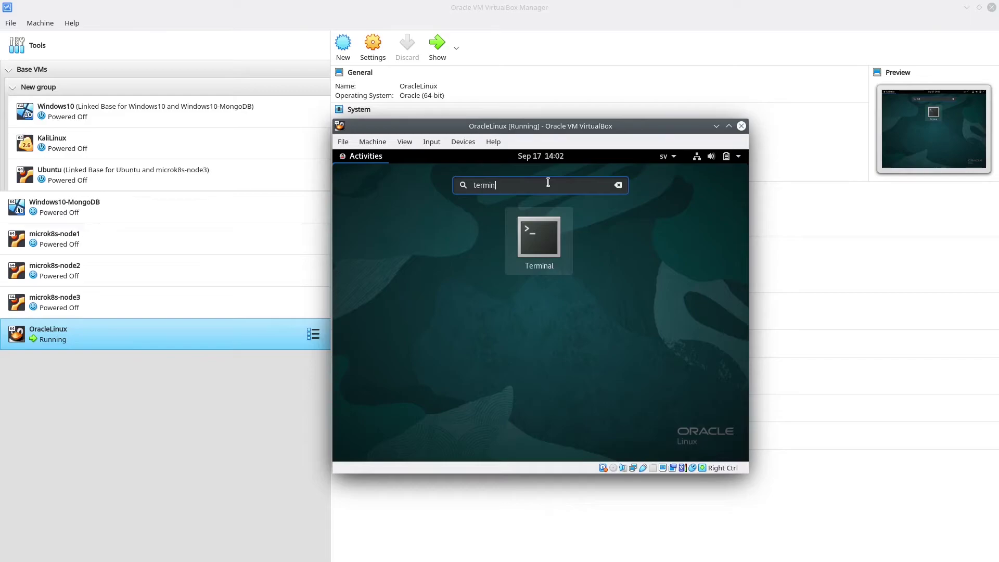
pyautogui.click(523, 257)
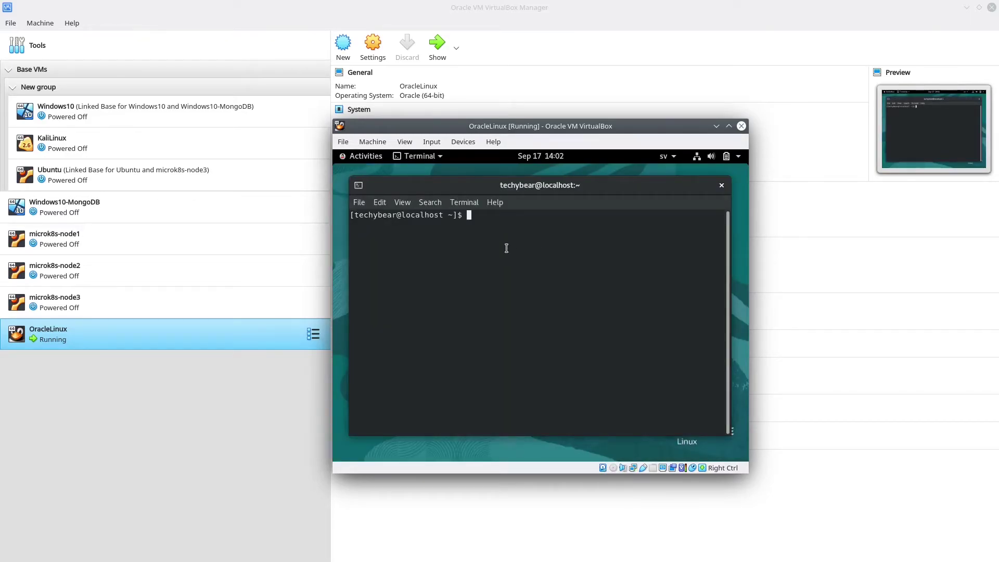
# Run sudo yum install kernel-uek-devel-$(uname -r) gcc binutils automake perl bzip2 elfutils-libelf-devel, entering the sudo password
pyautogui.write('sudo yum install kernel-uek')
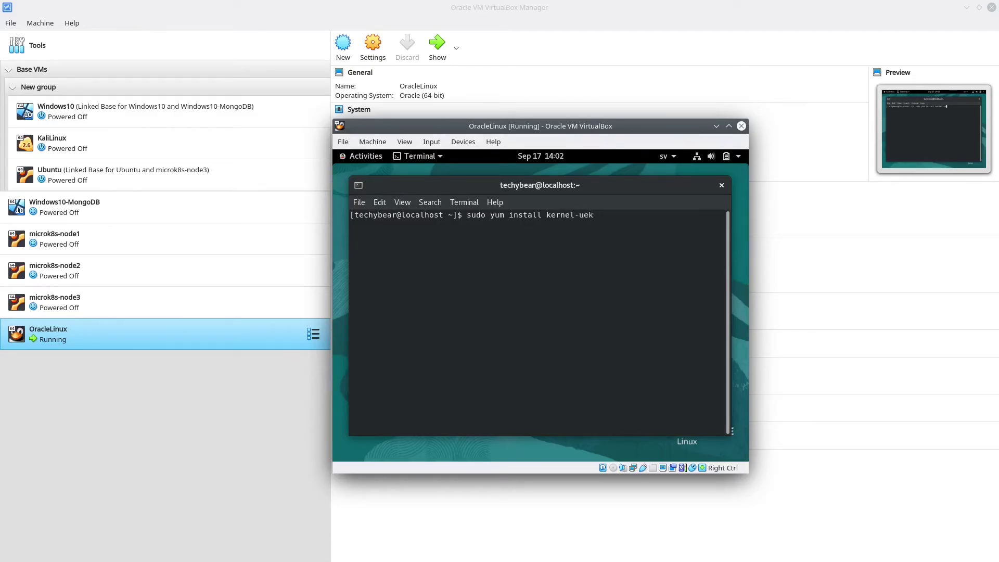
pyautogui.write('-devel-$(uname -r) gcc binutils automa')
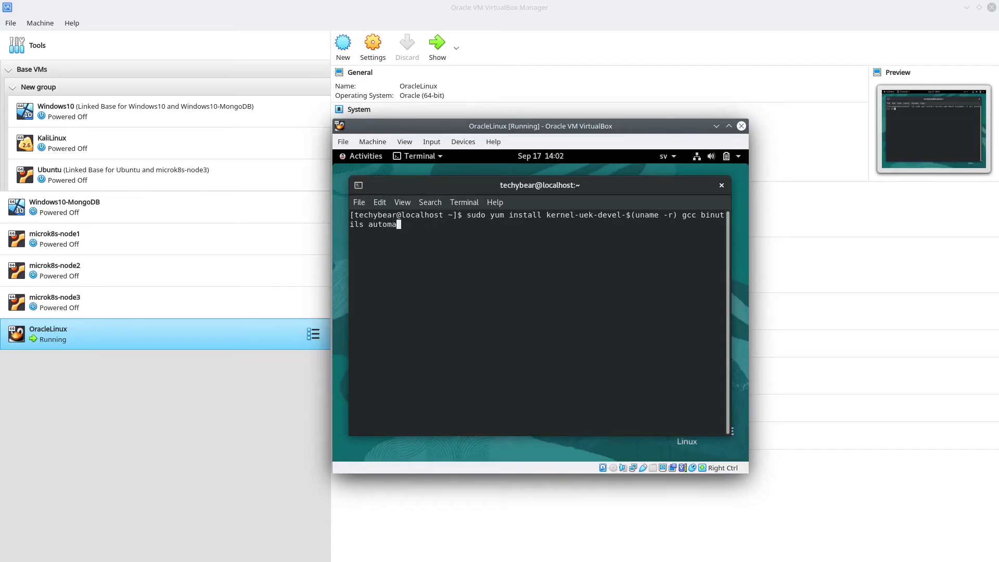
pyautogui.write('ke perl bzip2 elfutils-lib')
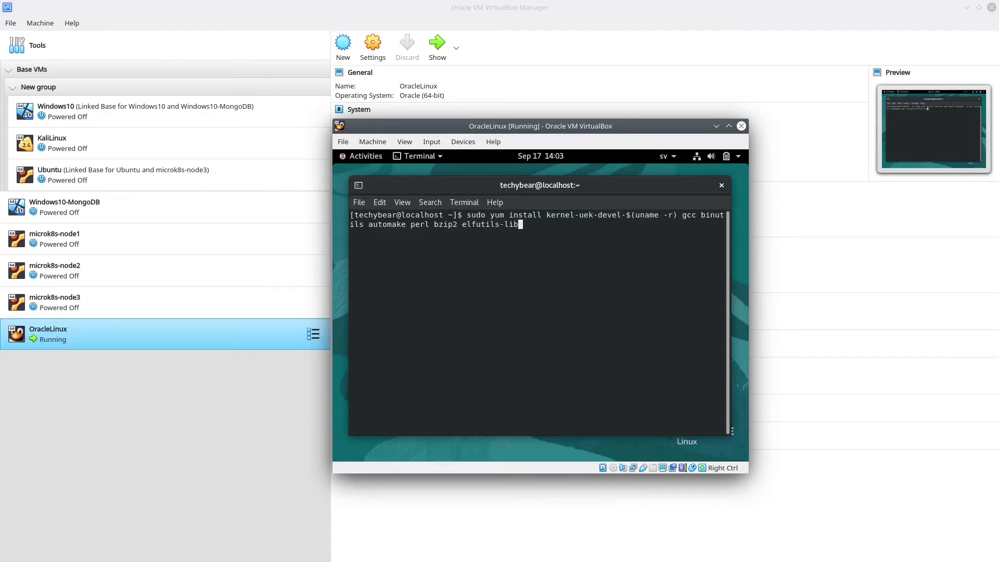
pyautogui.write('elf-devel')
pyautogui.press('Return')
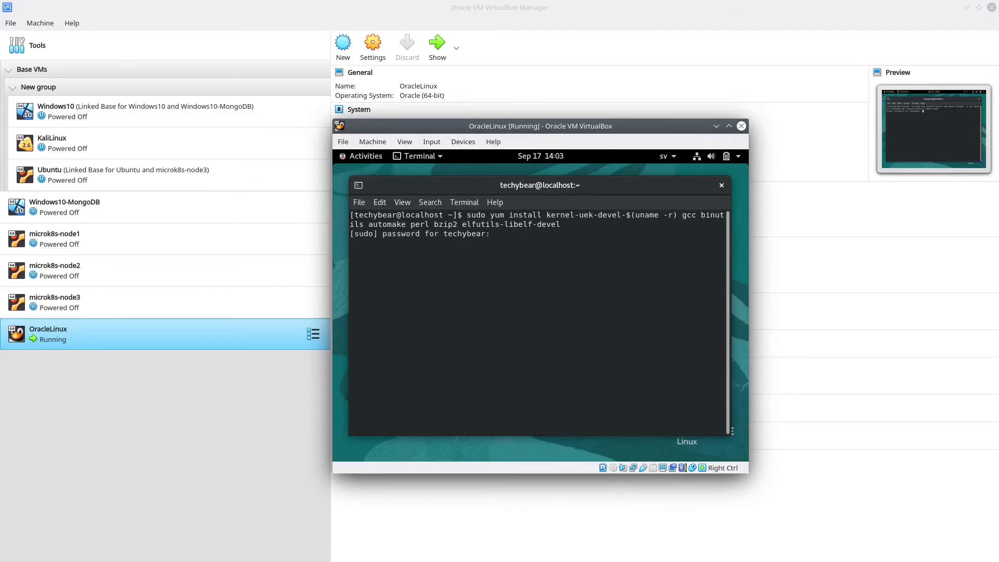
pyautogui.press('Return')
pyautogui.doubleClick(629, 185)
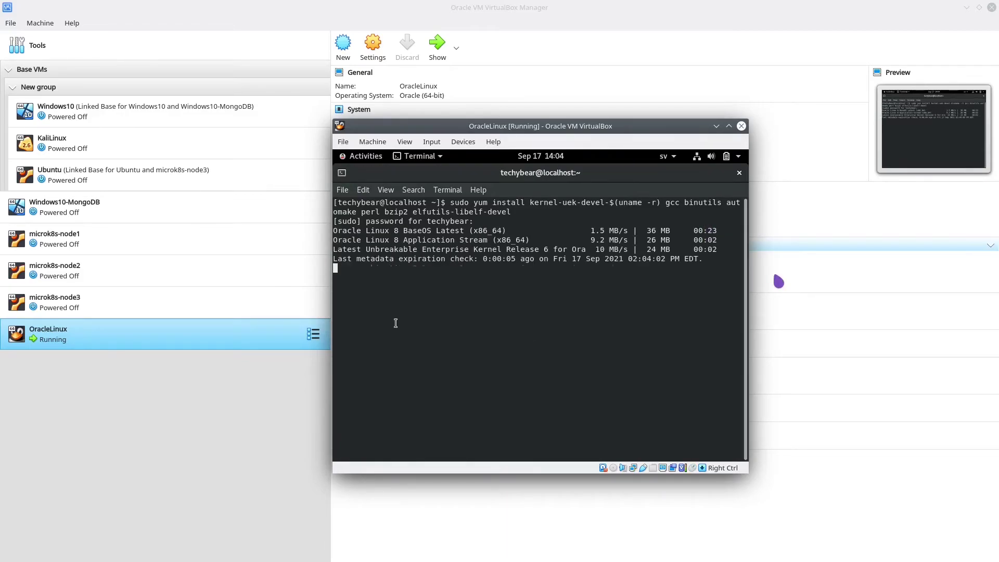
# Answer y to the package install and GPG key import prompts so yum finishes with Complete!
pyautogui.write('y')
pyautogui.press('Return')
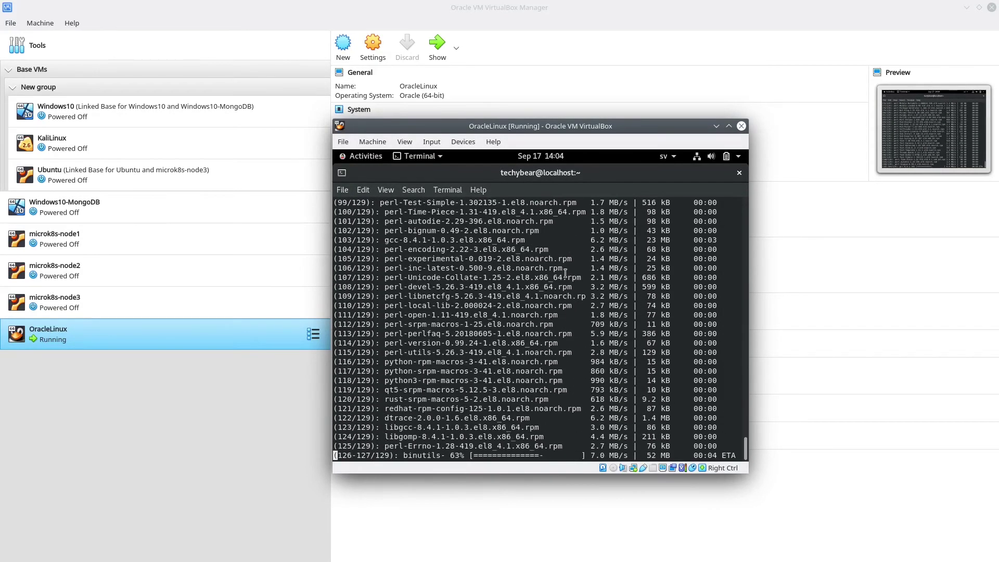
pyautogui.write('y')
pyautogui.press('Return')
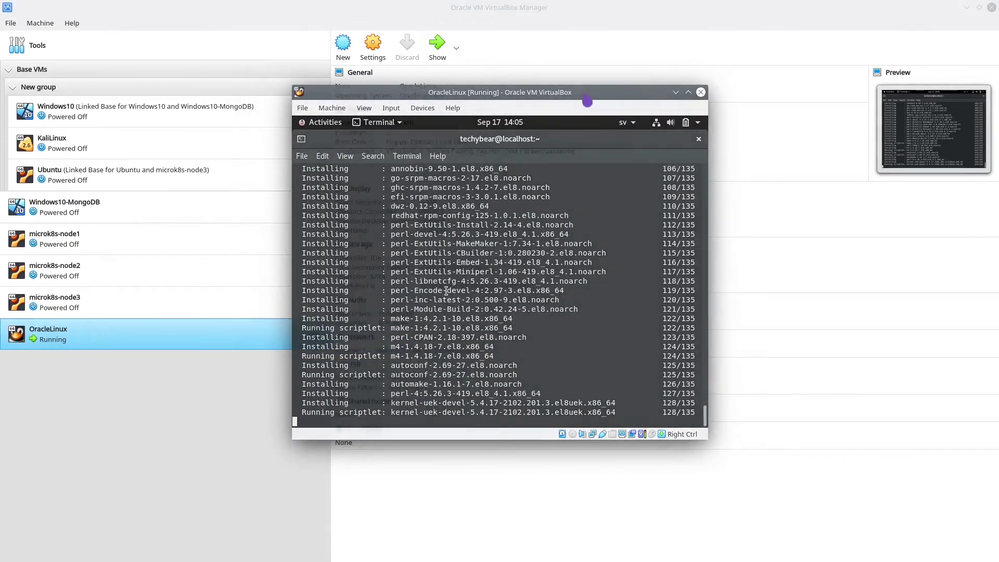
pyautogui.write(':')
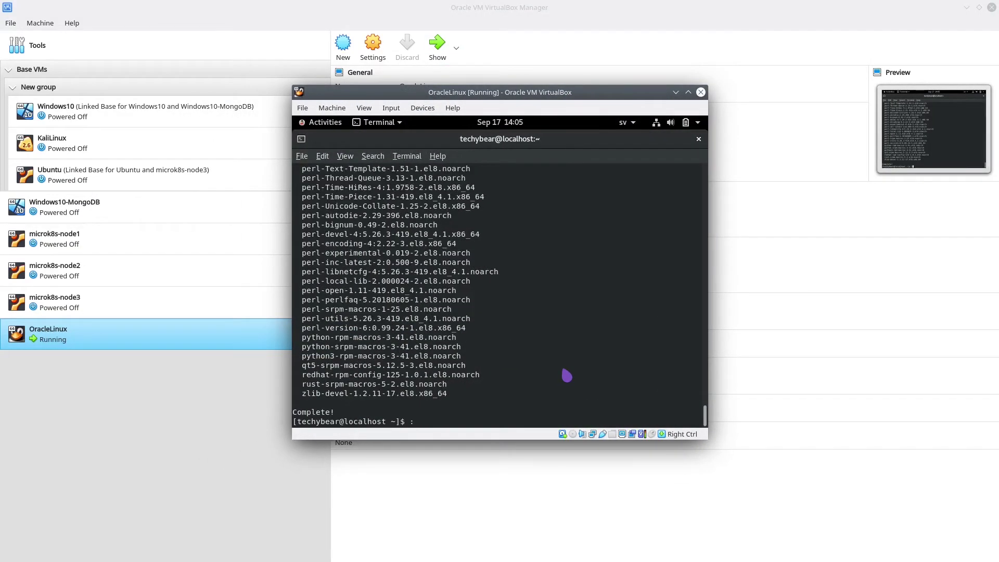
pyautogui.press('BackSpace')
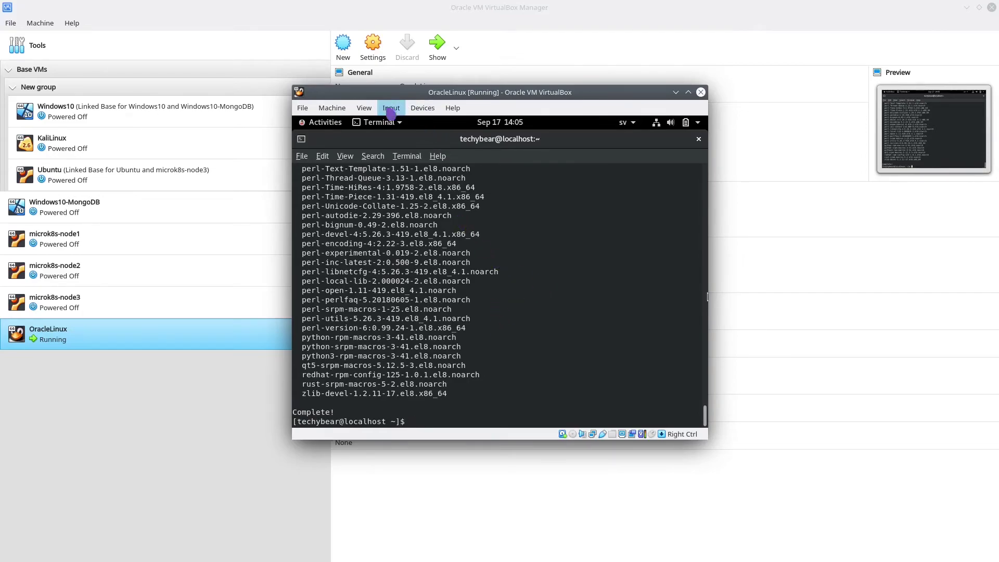
# Insert the Guest Additions CD image into the guest and run its autorun software
pyautogui.click(422, 109)
pyautogui.click(453, 108)
pyautogui.moveTo(426, 108)
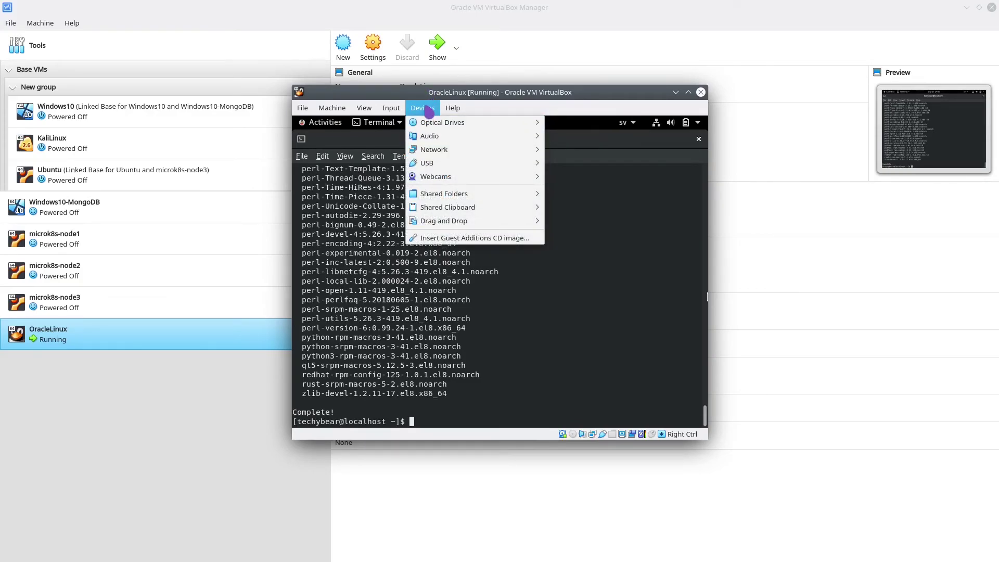
pyautogui.click(441, 241)
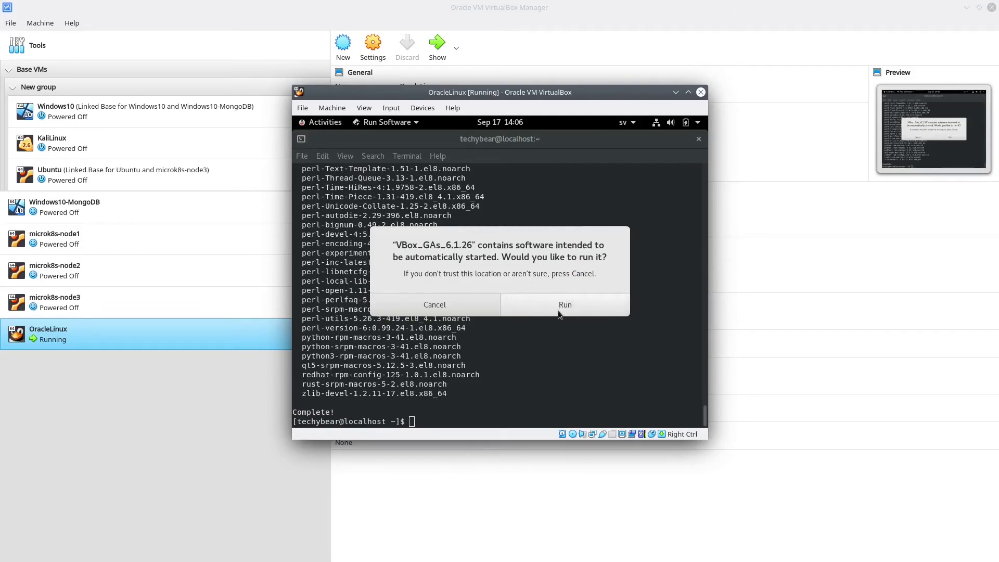
pyautogui.click(558, 310)
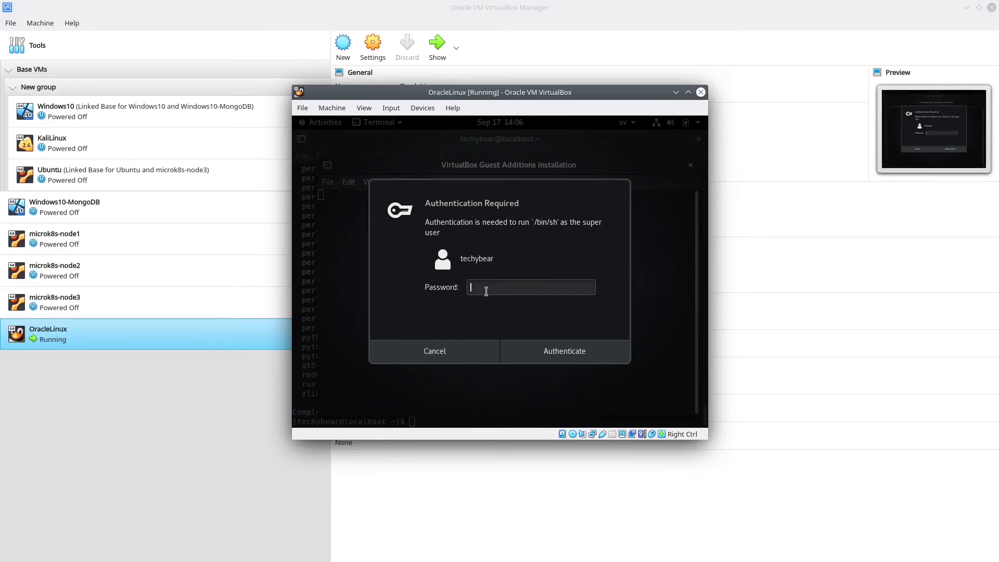
# Authorize the Guest Additions installer with the user password so it builds the kernel modules
pyautogui.write('******')
pyautogui.press('Return')
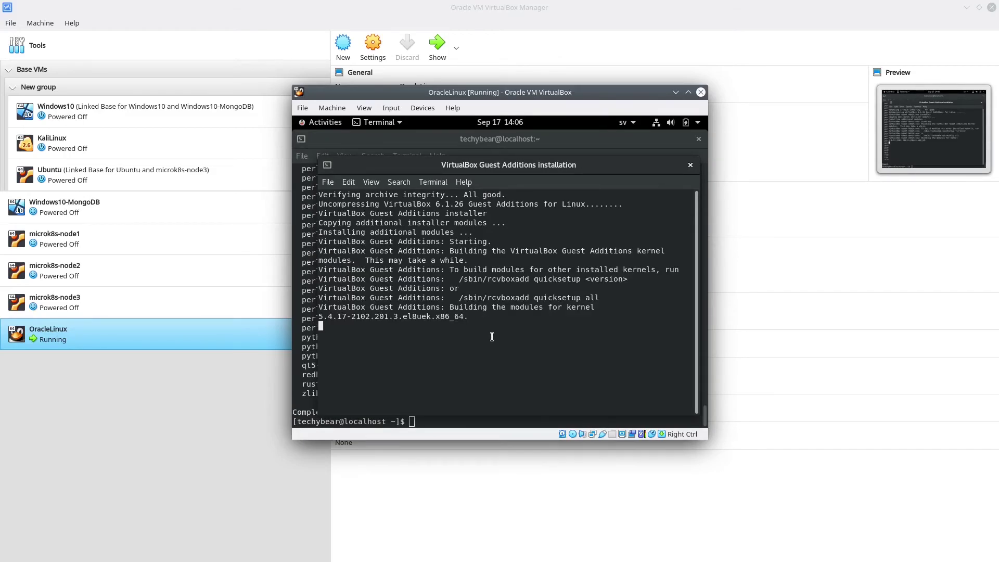
pyautogui.moveTo(448, 307); pyautogui.dragTo(464, 315)
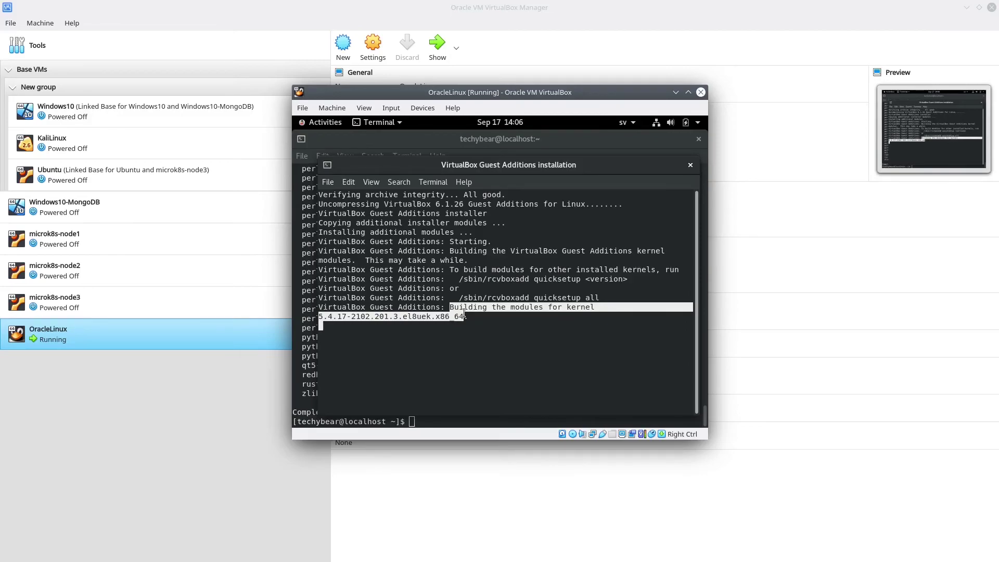
pyautogui.click(462, 338)
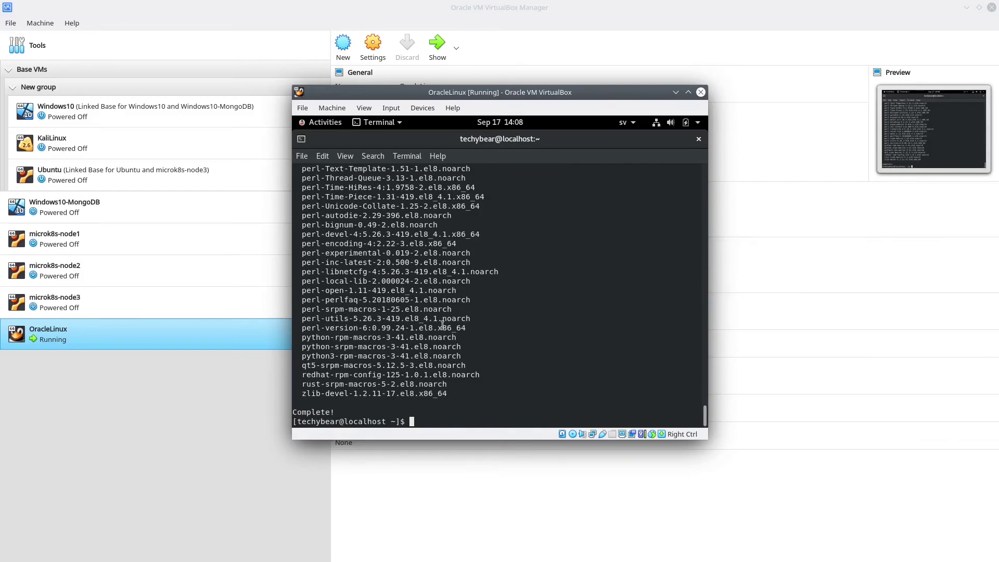
# Maximize the VM window and reboot the guest into the default UEK kernel entry
pyautogui.doubleClick(594, 93)
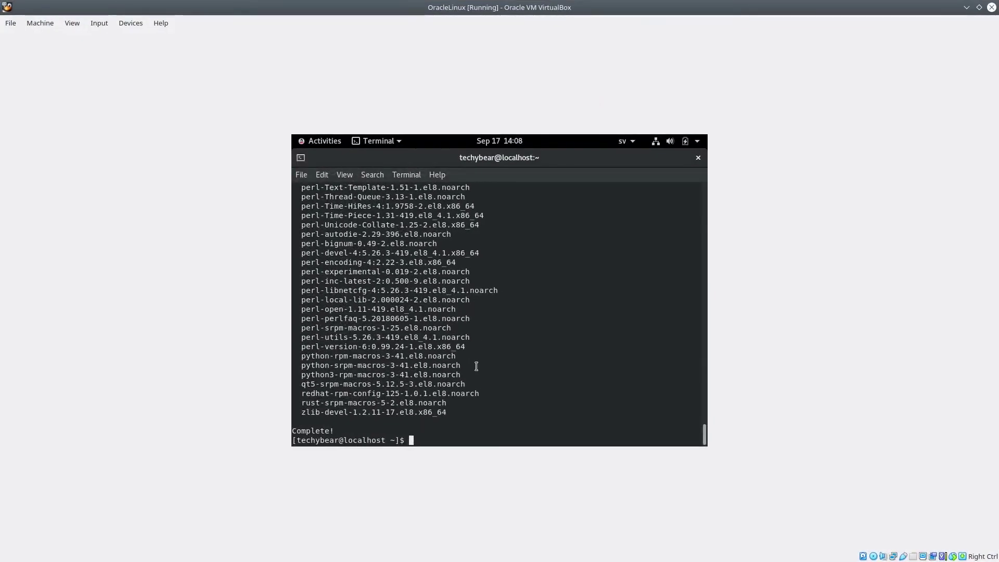
pyautogui.write('reboot')
pyautogui.press('Return')
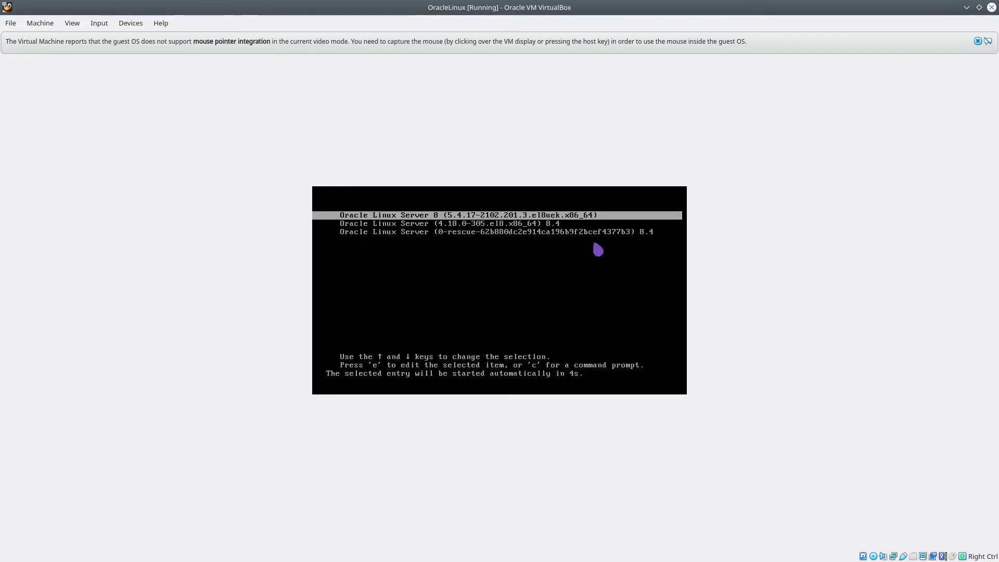
pyautogui.press('Return')
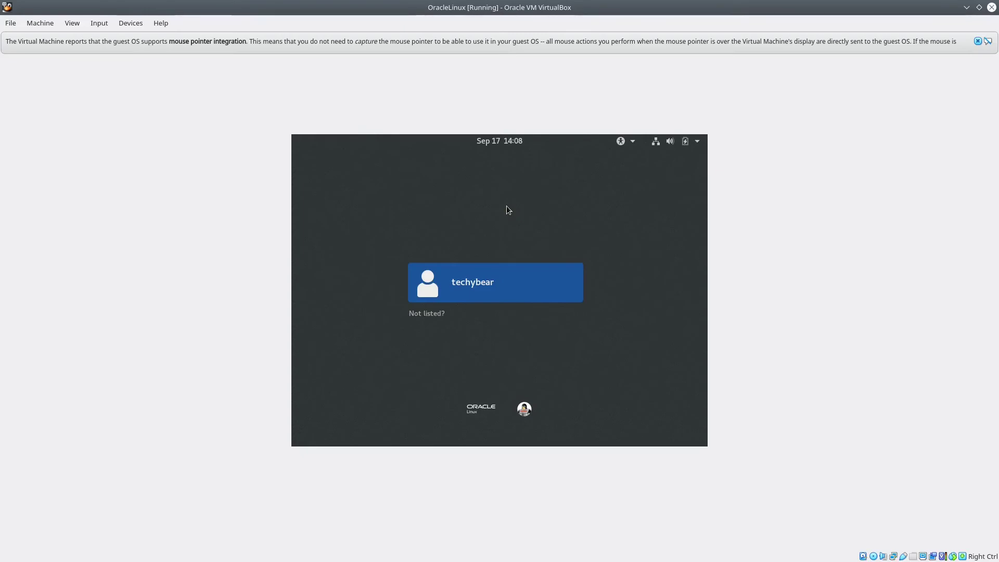
# Sign back in to the GNOME desktop with the user account's password
pyautogui.click(463, 292)
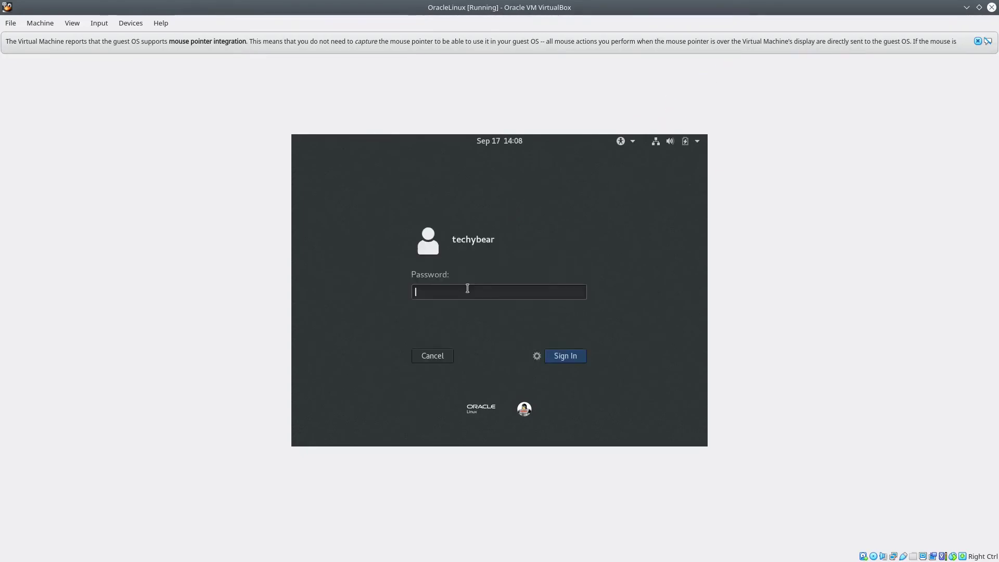
pyautogui.write('******')
pyautogui.press('Return')
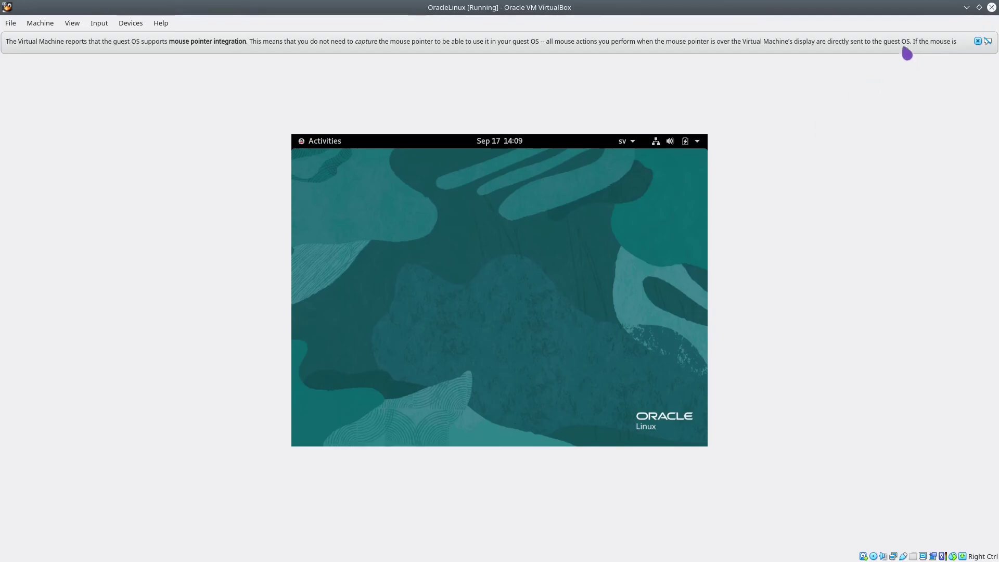
# Restore and re-maximize the VM window so the desktop fills it, and close the mouse-integration notice
pyautogui.moveTo(865, 13); pyautogui.dragTo(655, 97)
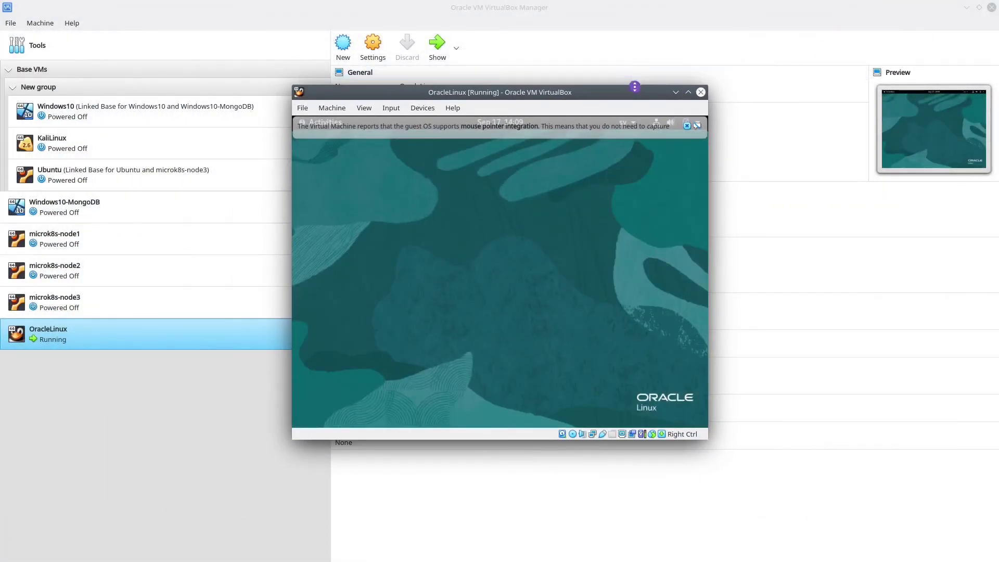
pyautogui.doubleClick(642, 93)
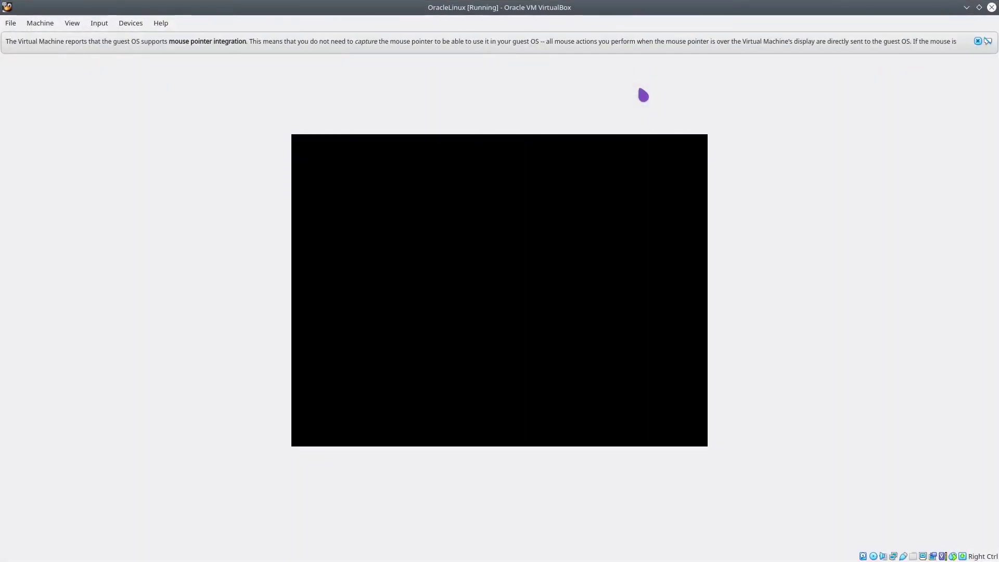
pyautogui.click(976, 41)
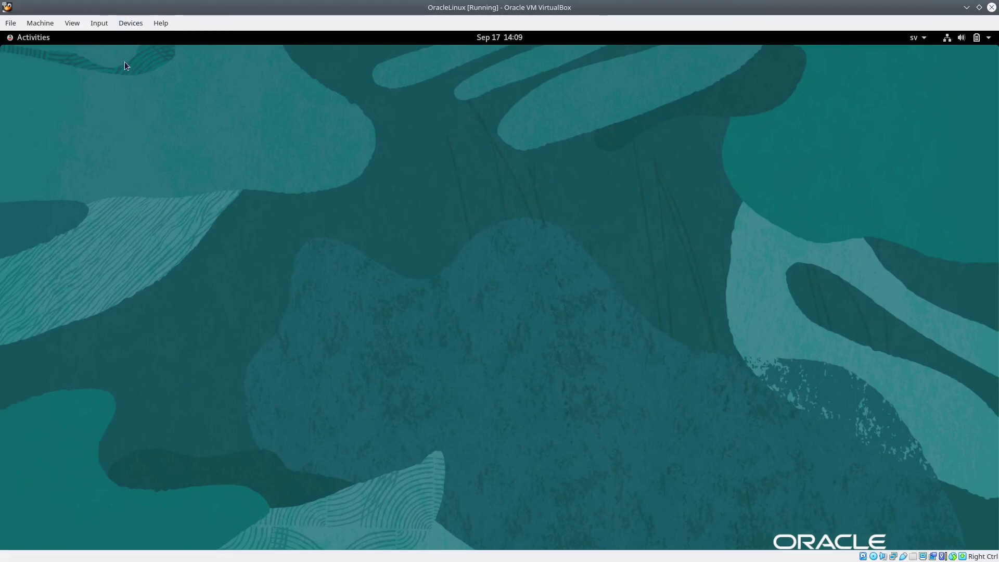
# Set the Shared Clipboard to Bidirectional
pyautogui.click(131, 25)
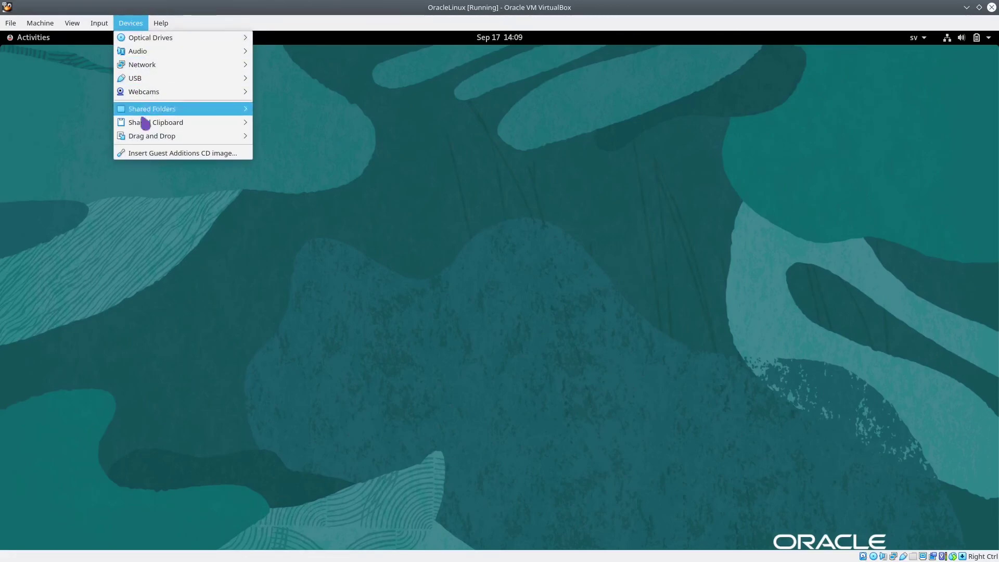
pyautogui.moveTo(166, 127)
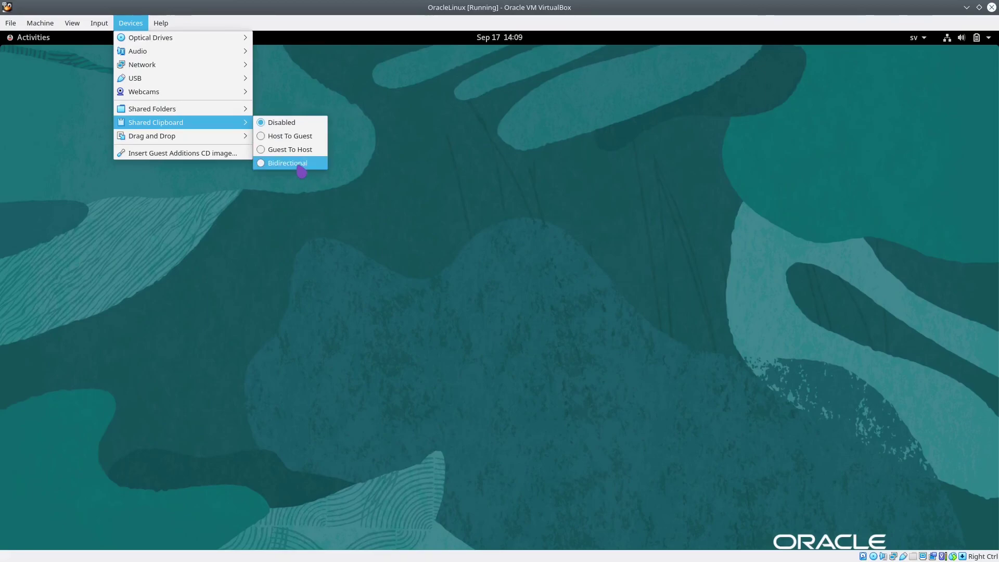
pyautogui.click(297, 163)
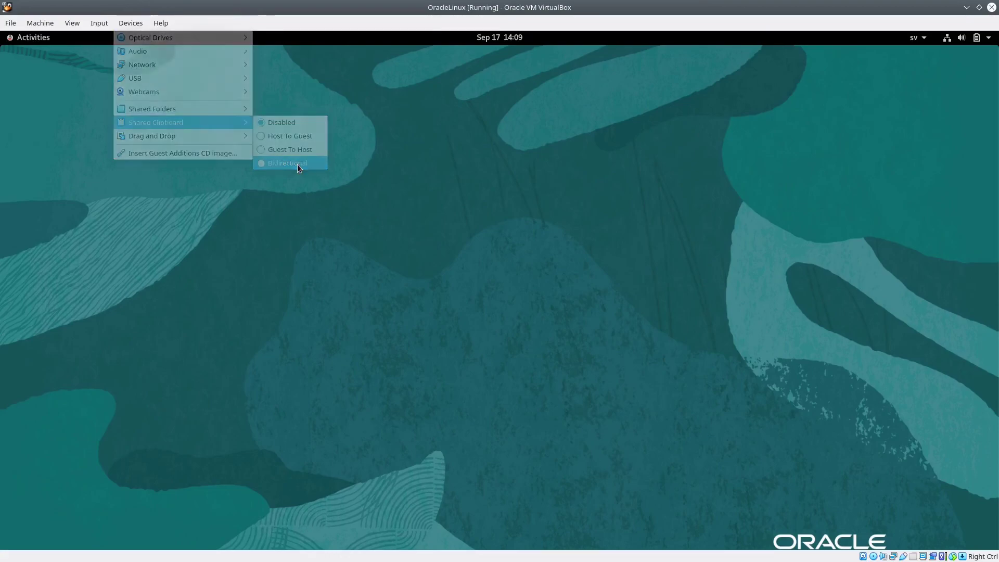
# Check the Shared Folders settings, which list no folders, and cancel without changes
pyautogui.click(130, 31)
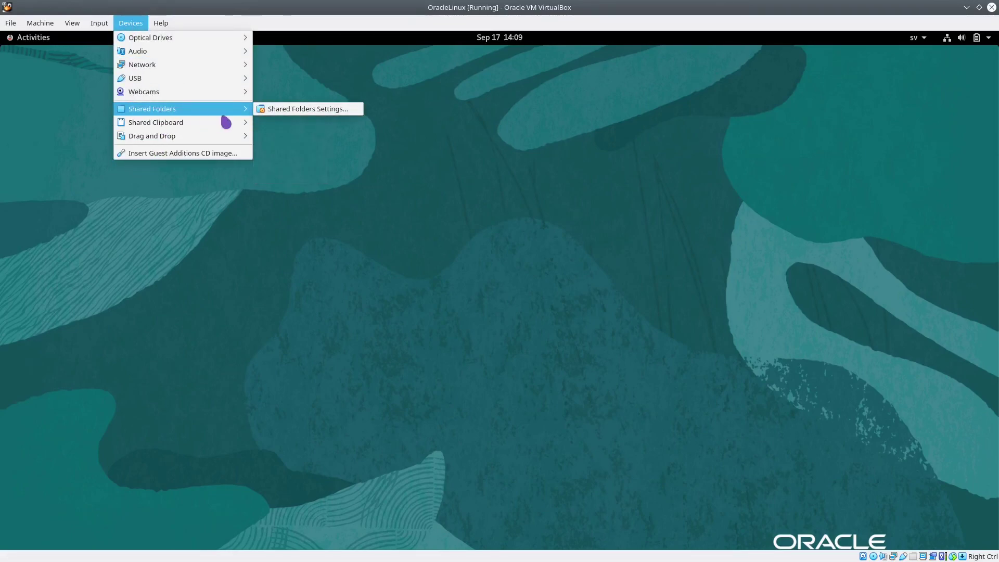
pyautogui.click(286, 113)
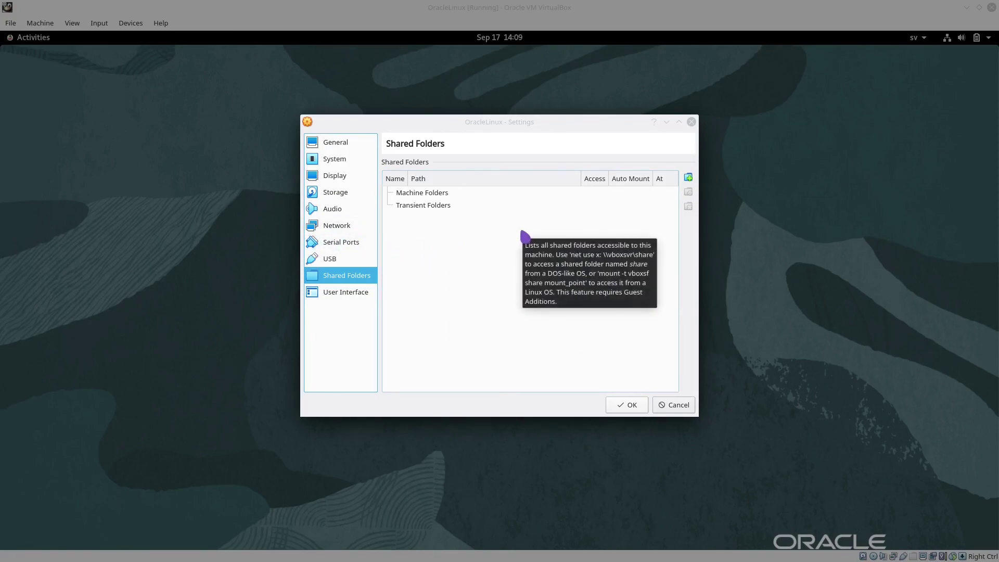
pyautogui.click(679, 409)
# Look through the Input and Devices menus, then close them without changing anything
pyautogui.click(104, 27)
pyautogui.moveTo(129, 24)
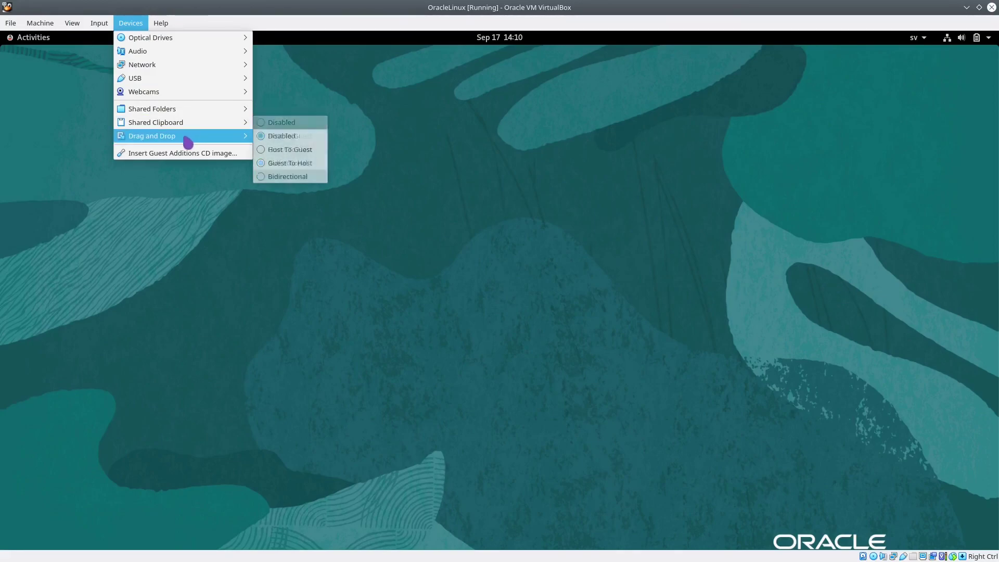
pyautogui.click(253, 258)
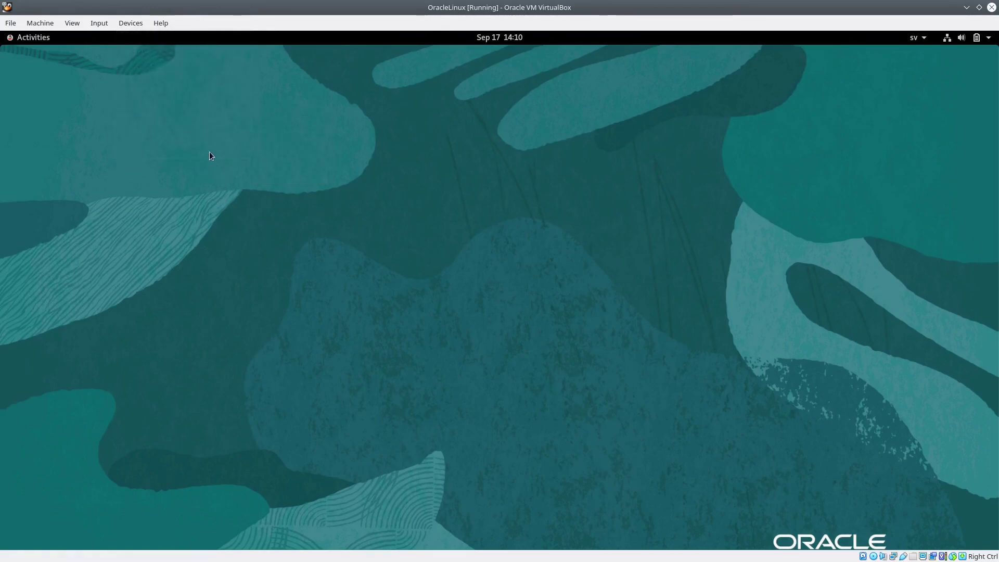